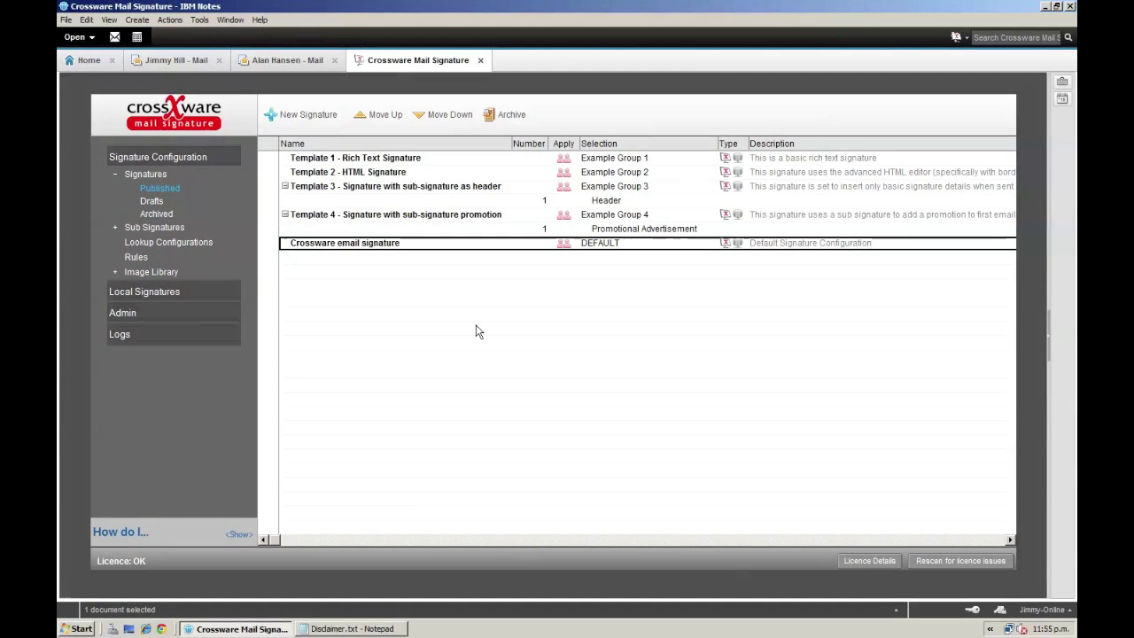
Create a draft copy of the default Crossware email signature.
{"action": "double_click", "coordinate": [445, 242]}
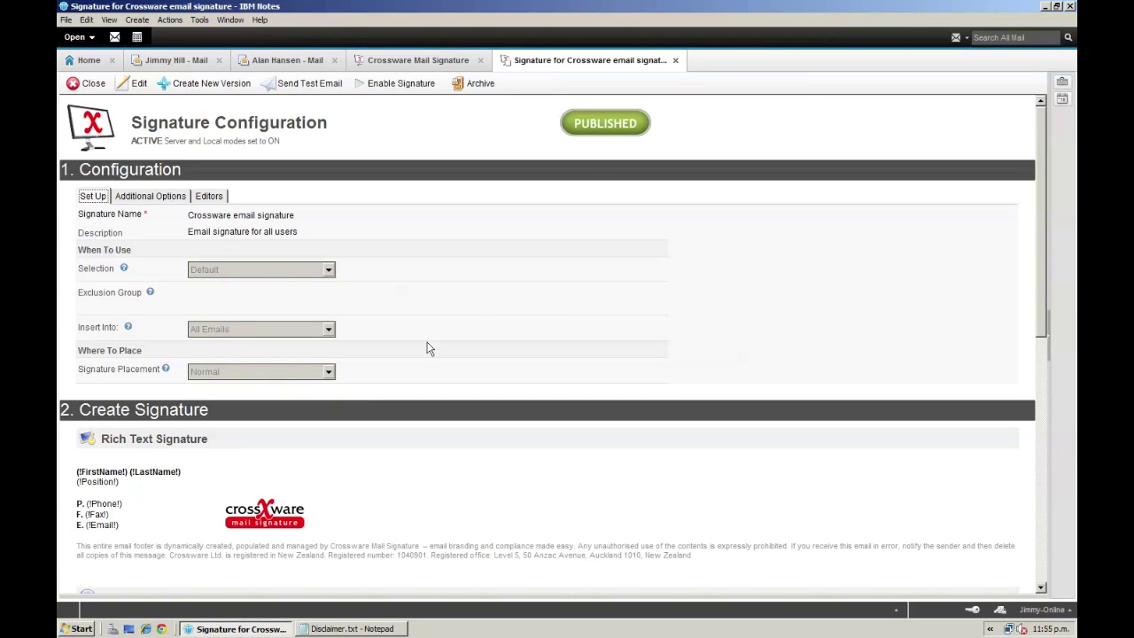
{"action": "left_click", "coordinate": [674, 59]}
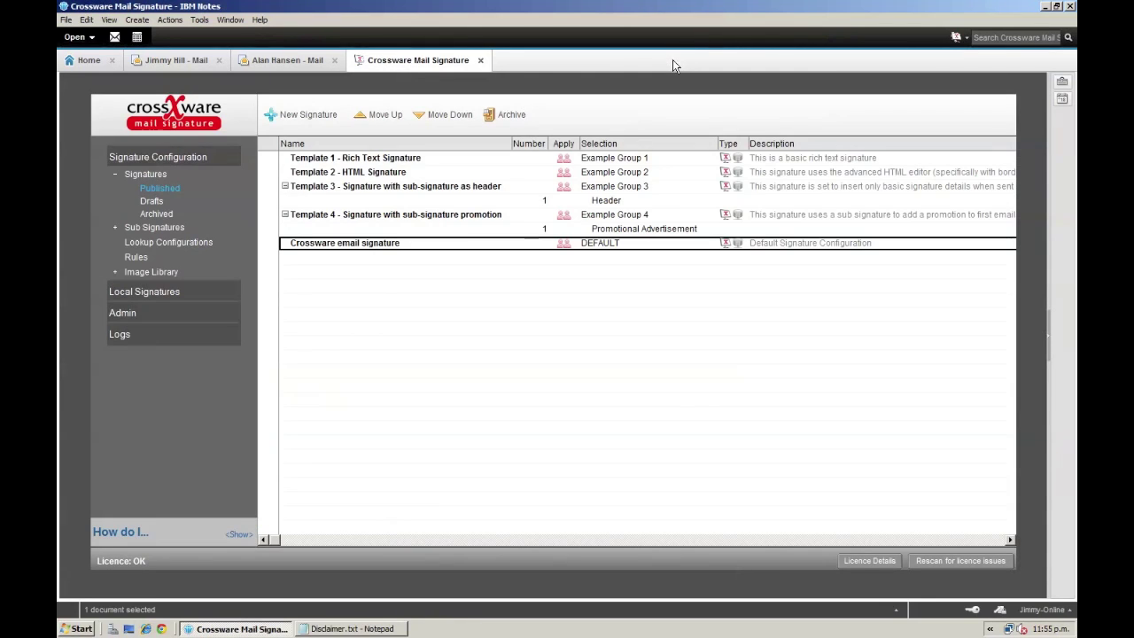
{"action": "left_click", "coordinate": [340, 116]}
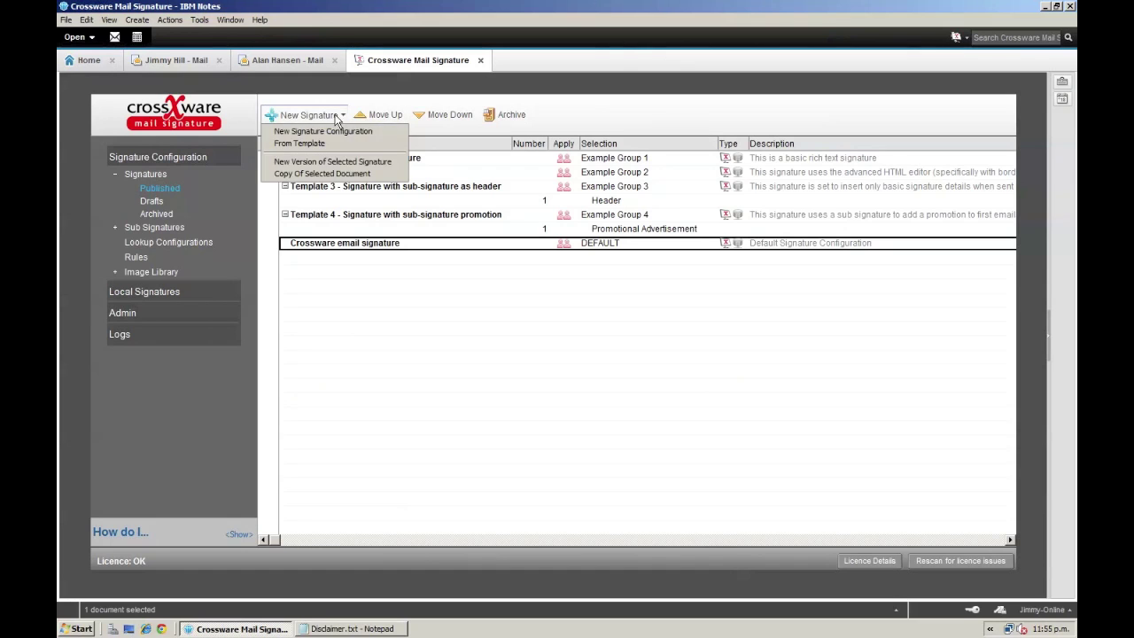
{"action": "left_click", "coordinate": [389, 175]}
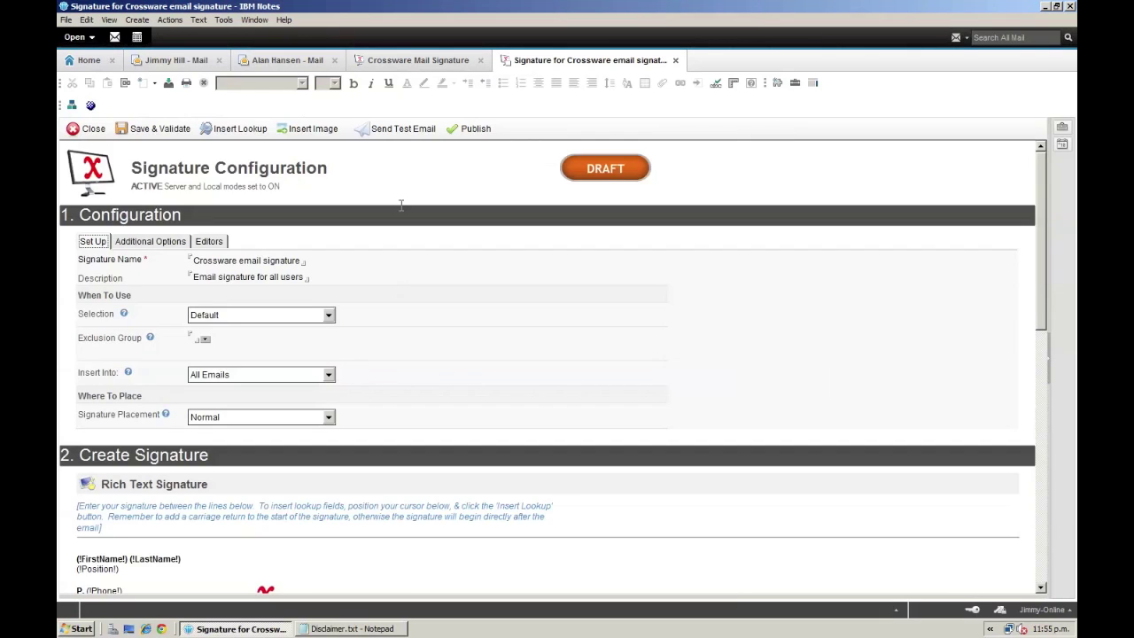
{"action": "scroll", "coordinate": [400, 206], "scroll_direction": "down", "scroll_amount": 3}
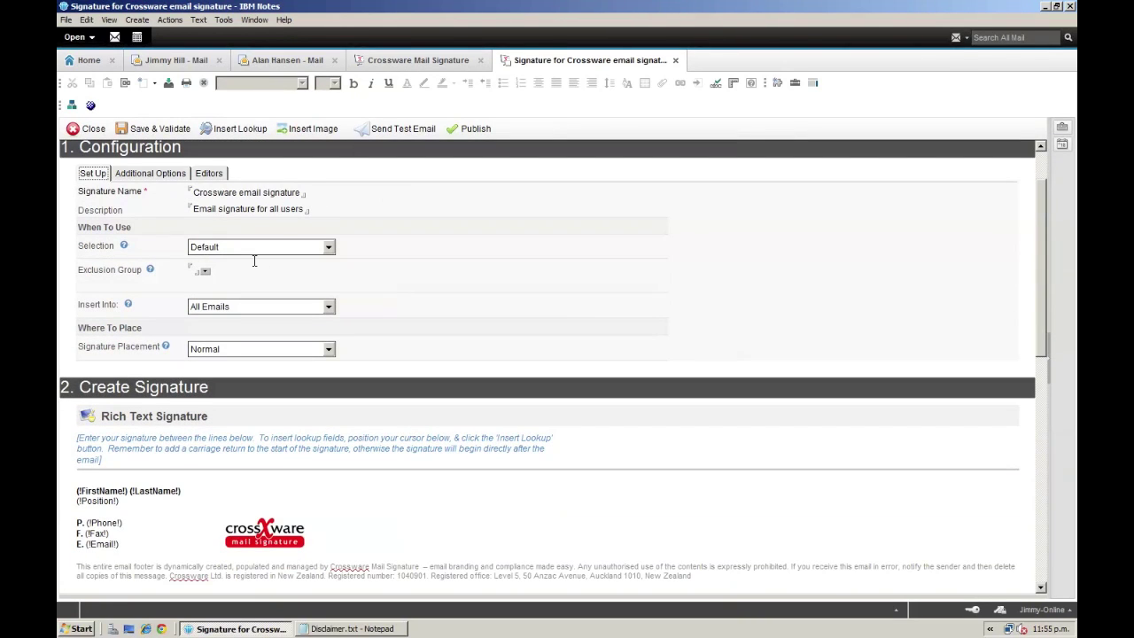
{"action": "scroll", "coordinate": [388, 308], "scroll_direction": "down", "scroll_amount": 2}
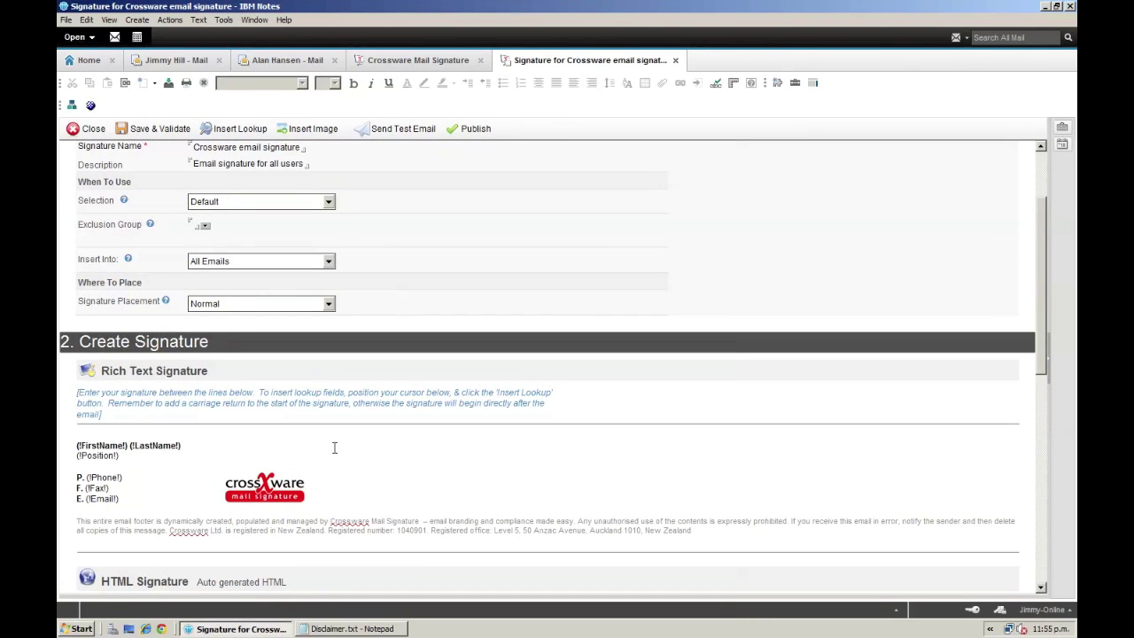
{"action": "scroll", "coordinate": [334, 448], "scroll_direction": "up", "scroll_amount": 3}
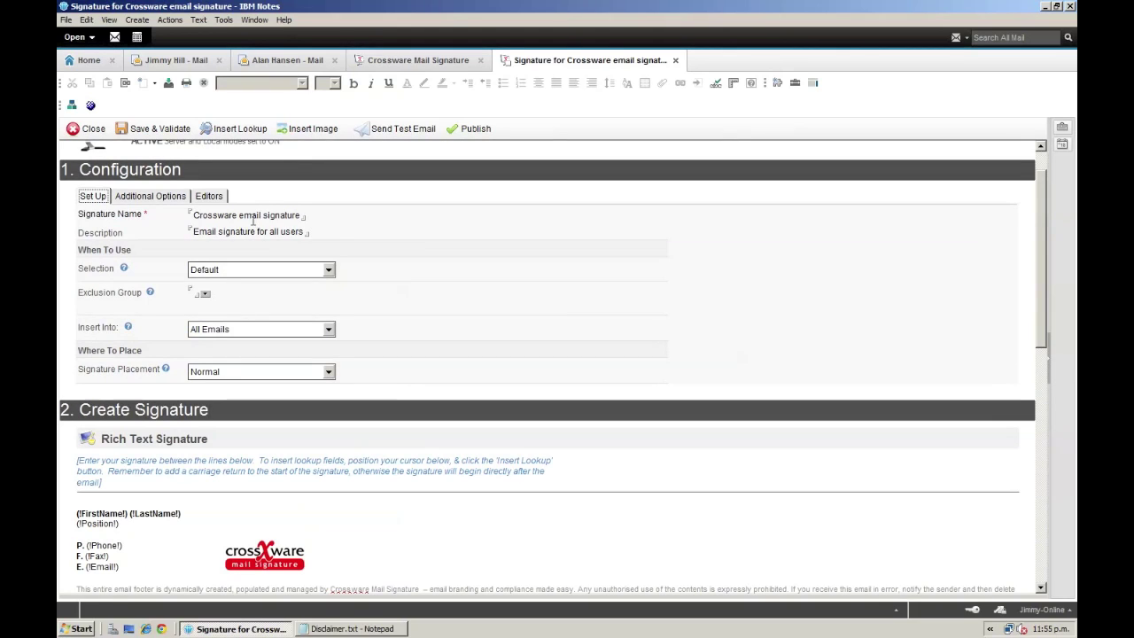
Rename the copy 'Crossware Solutions email signature' and describe it for Crossware Solutions employees.
{"action": "left_click", "coordinate": [240, 215]}
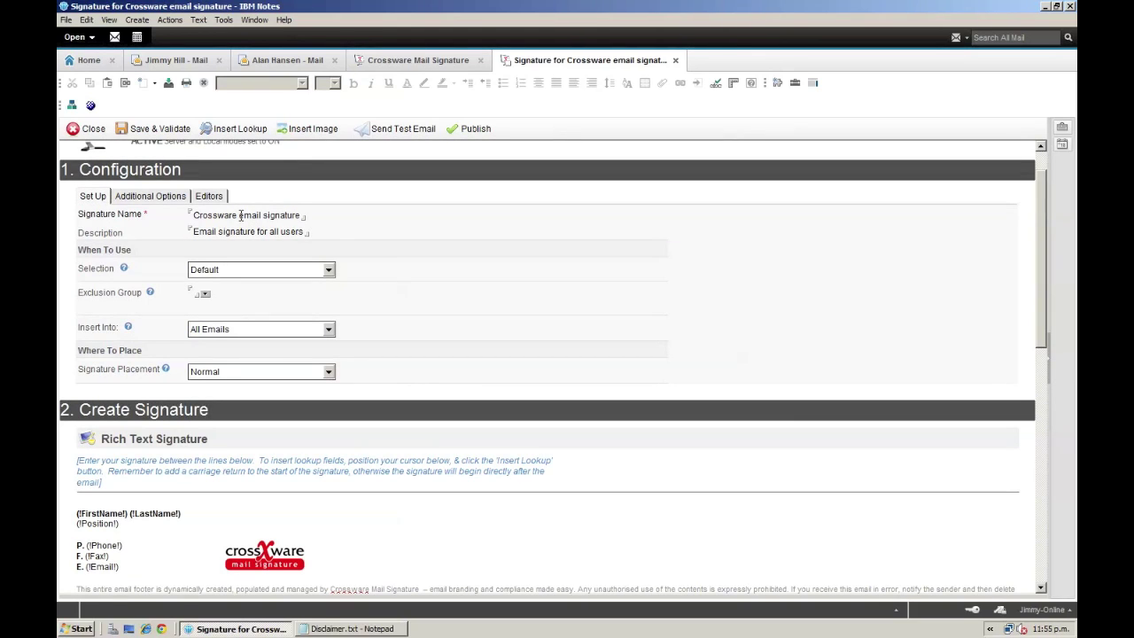
{"action": "type", "text": "Solutions"}
{"action": "double_click", "coordinate": [291, 232]}
{"action": "type", "text": "Cross"}
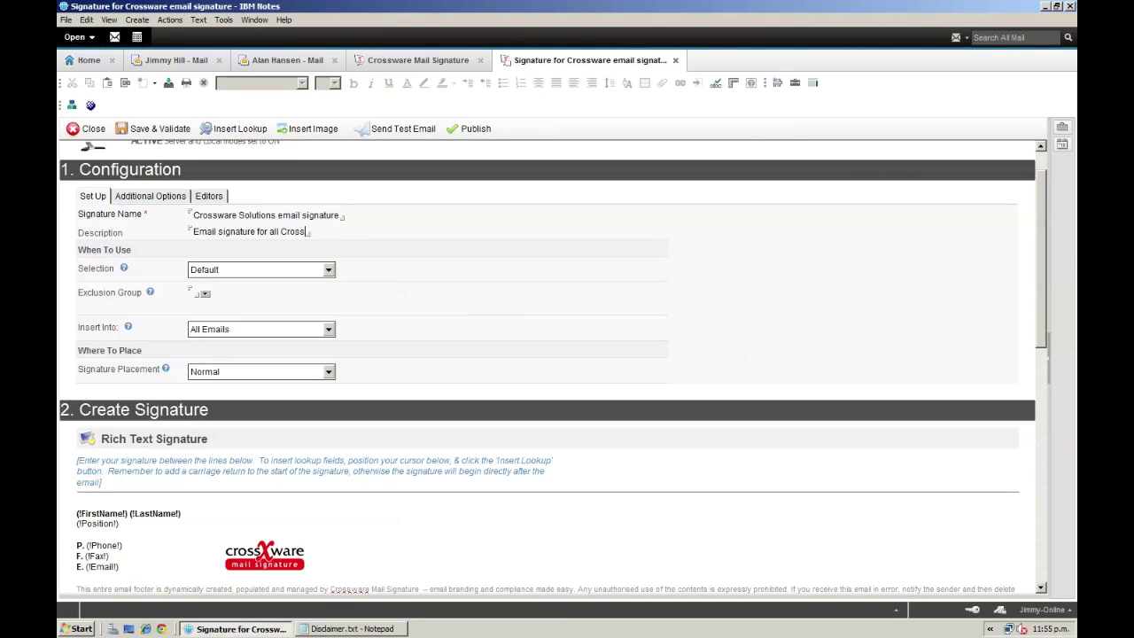
{"action": "type", "text": "ware Solutions employees"}
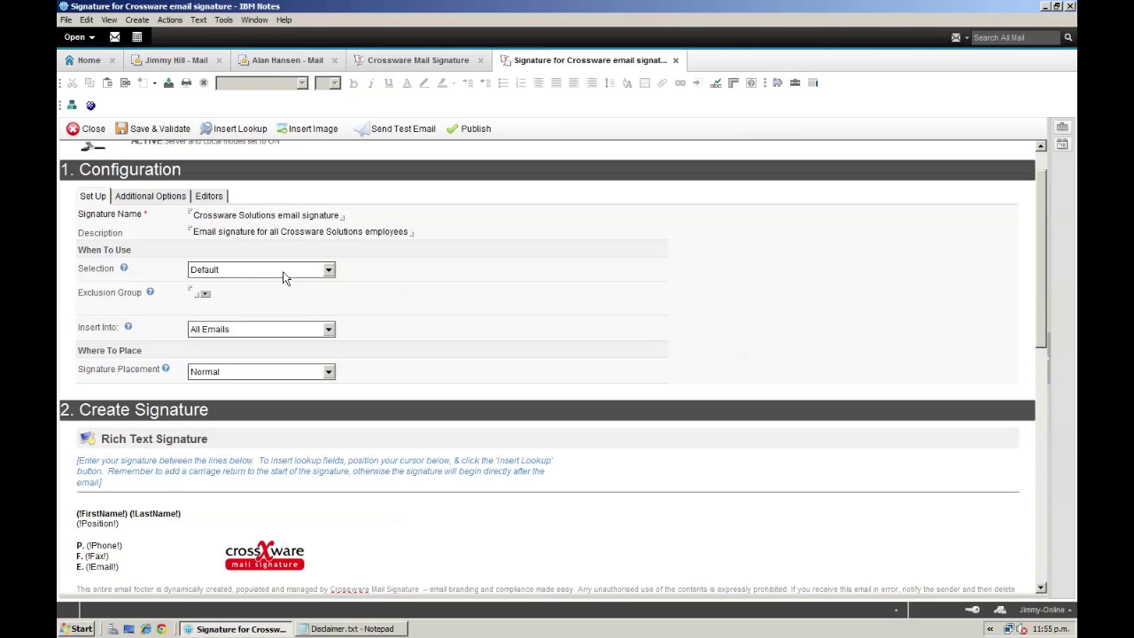
Set Selection to Person/Group/OU and choose the Crossware Solutions group.
{"action": "left_click", "coordinate": [283, 271]}
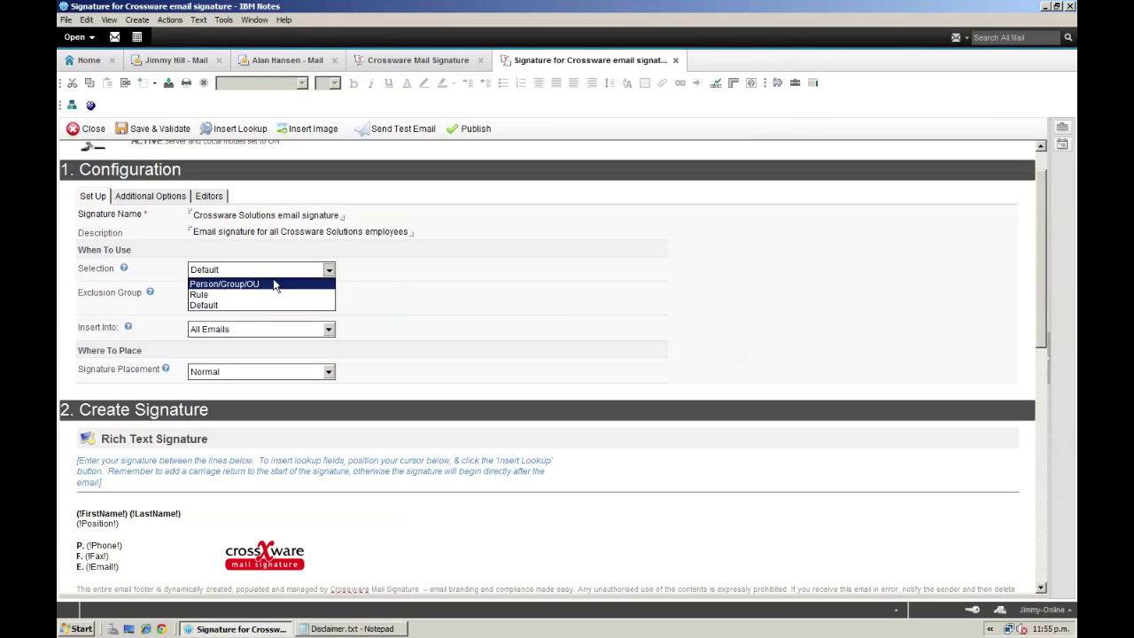
{"action": "left_click", "coordinate": [275, 285]}
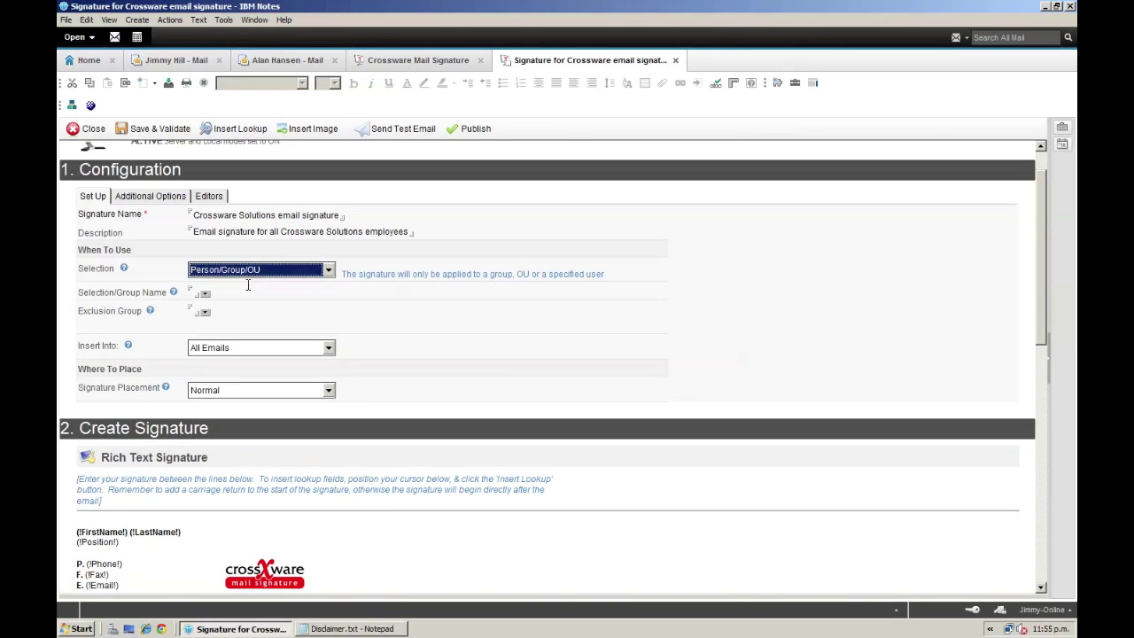
{"action": "left_click", "coordinate": [205, 294]}
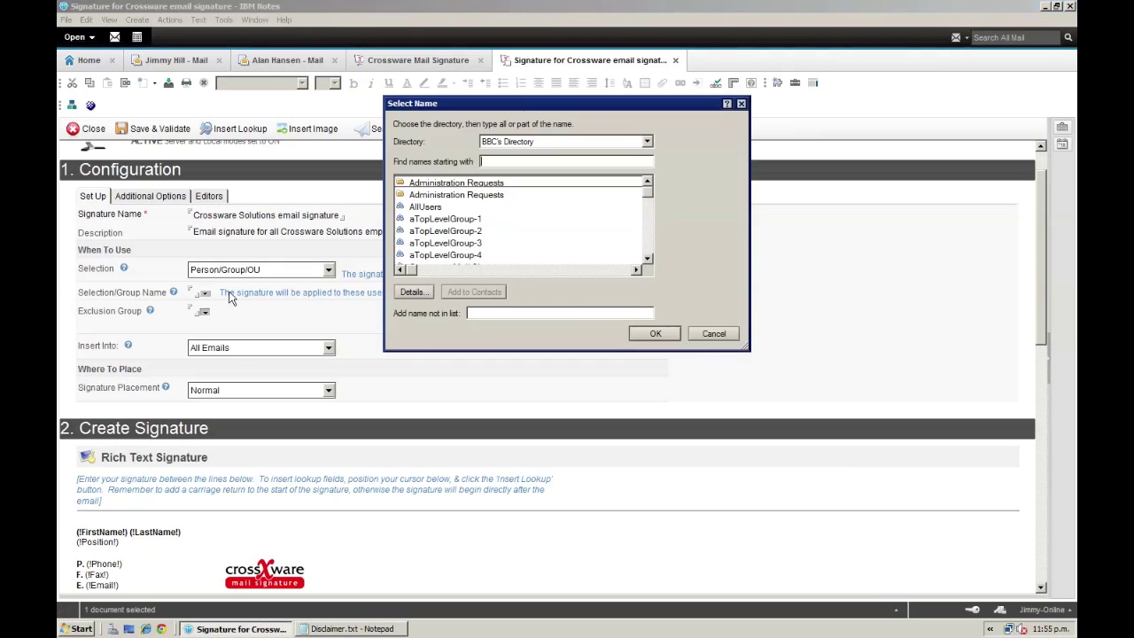
{"action": "scroll", "coordinate": [637, 241], "scroll_direction": "down", "scroll_amount": 2}
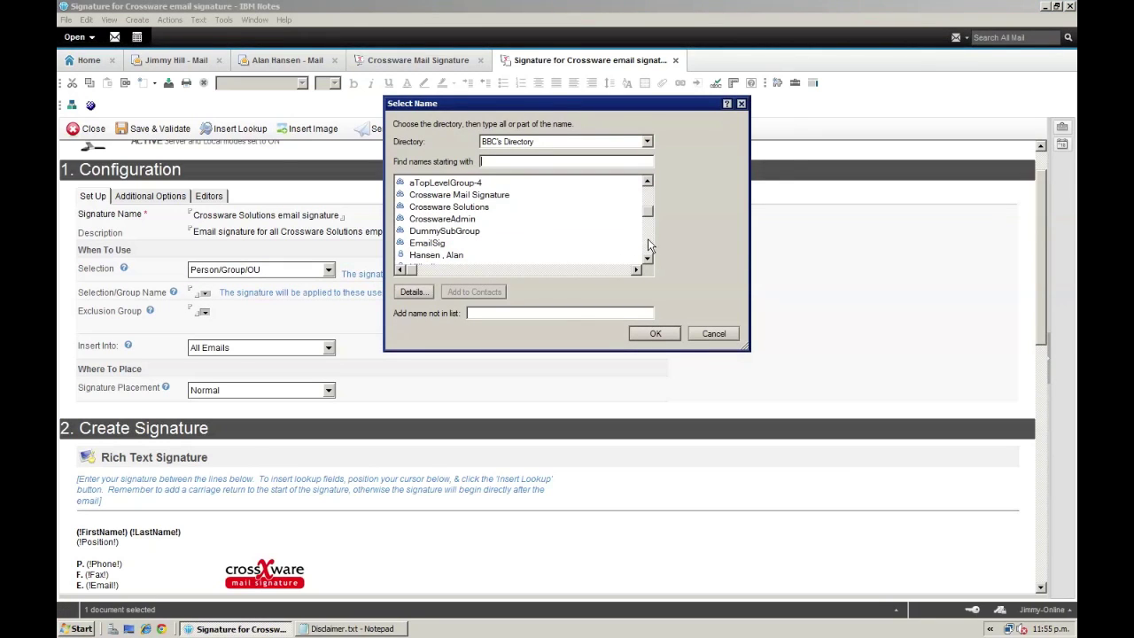
{"action": "left_click", "coordinate": [484, 208]}
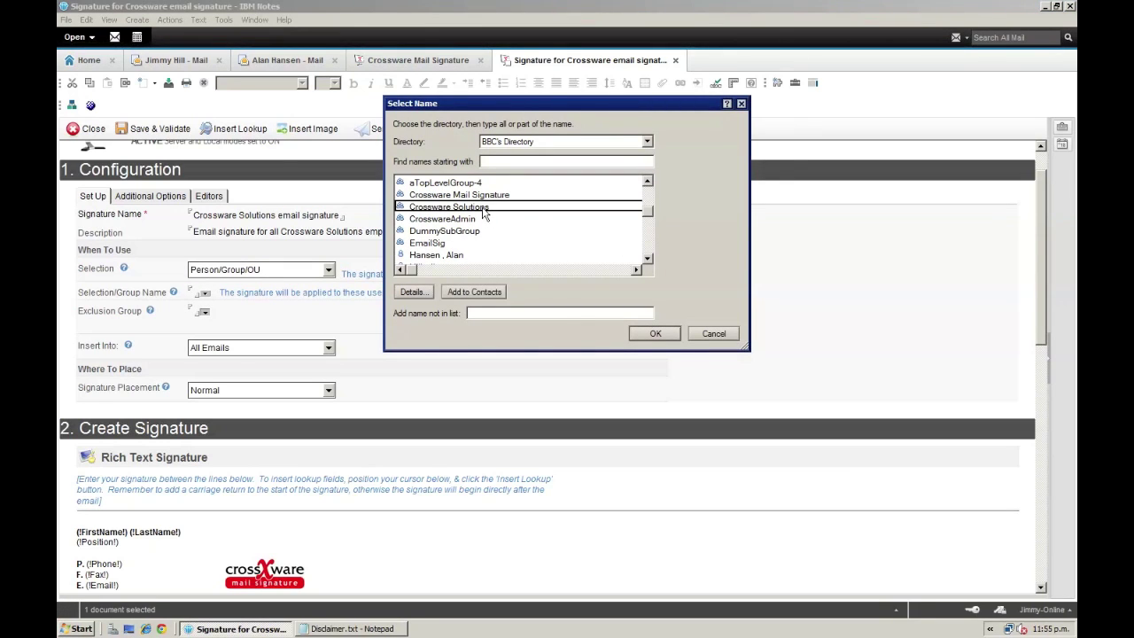
{"action": "left_click", "coordinate": [653, 334]}
{"action": "scroll", "coordinate": [631, 329], "scroll_direction": "down", "scroll_amount": 3}
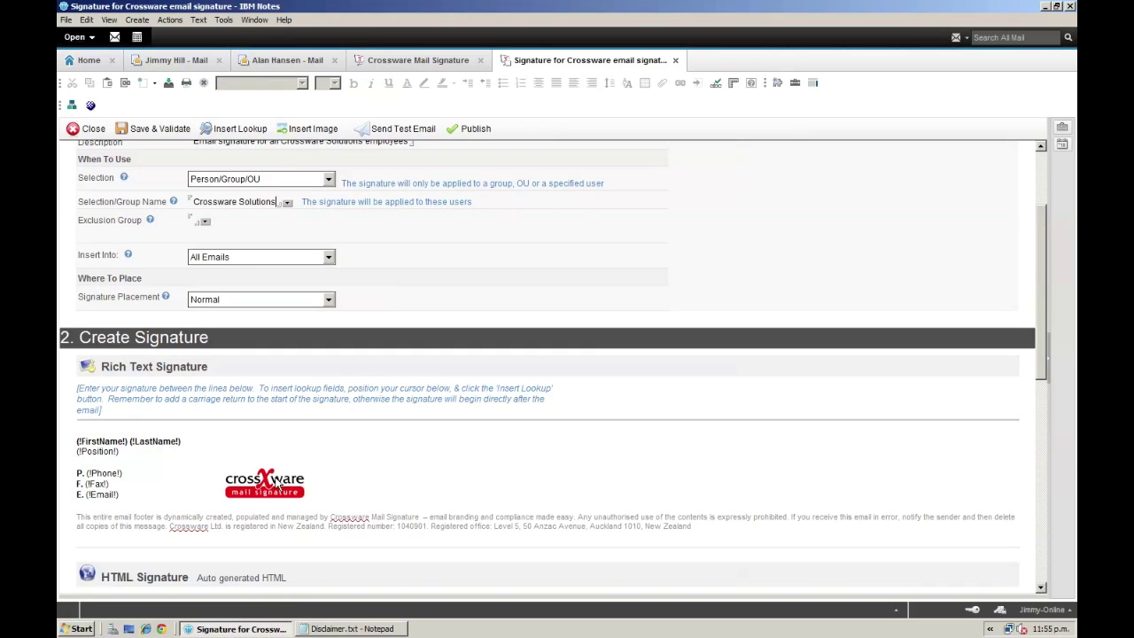
Replace the old Crossware logo with the library image Xware-solutions-logo.gif.
{"action": "left_click", "coordinate": [274, 486]}
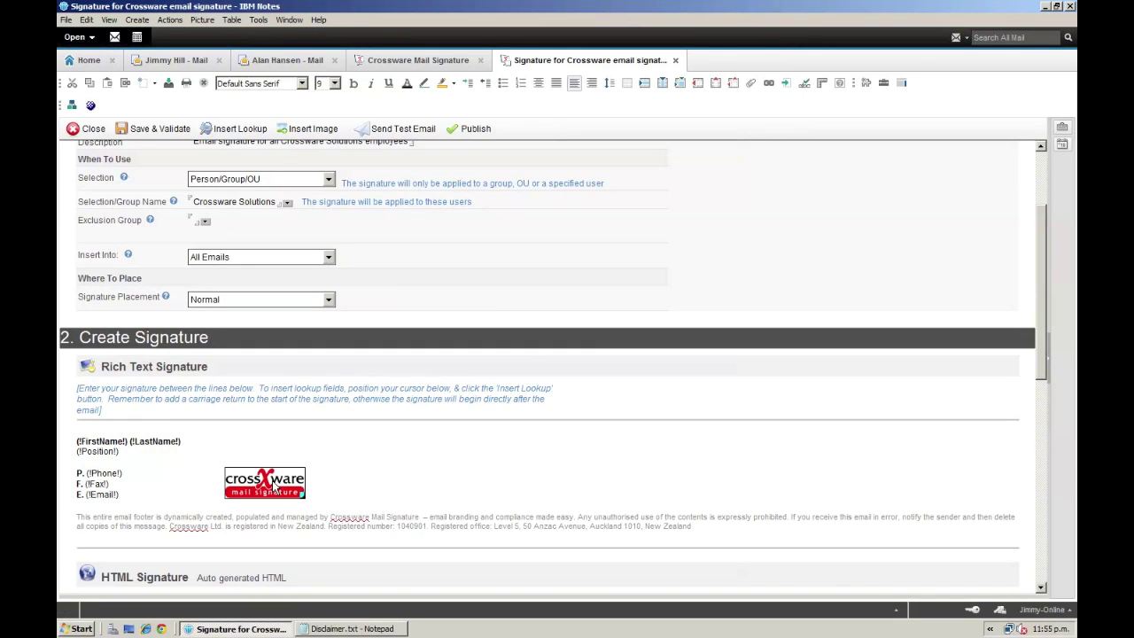
{"action": "key", "text": "Delete"}
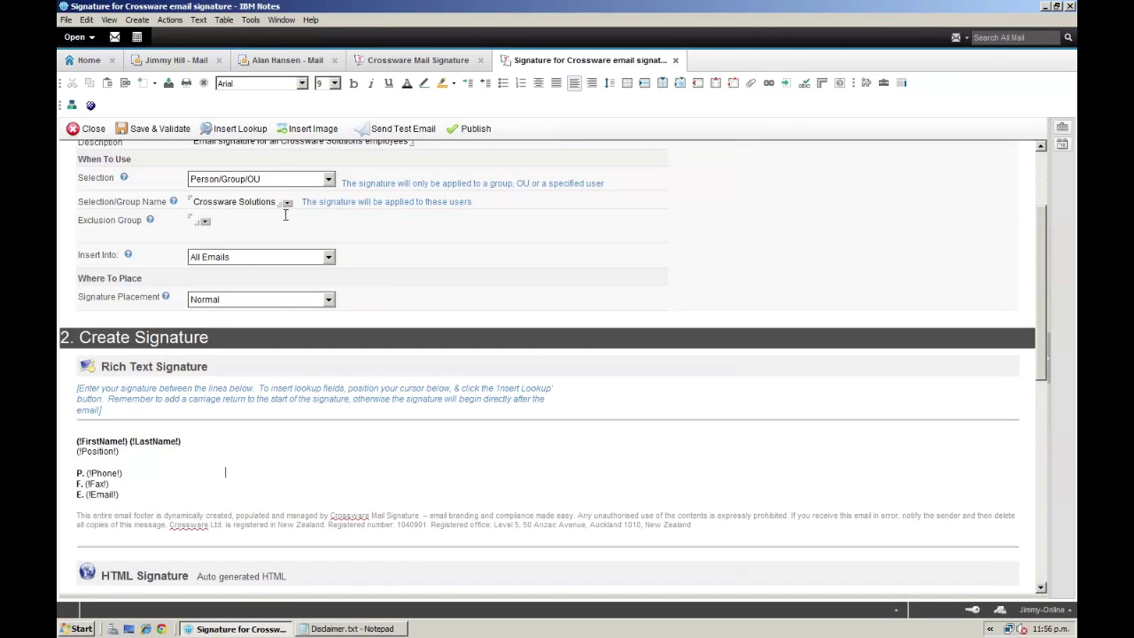
{"action": "left_click", "coordinate": [321, 130]}
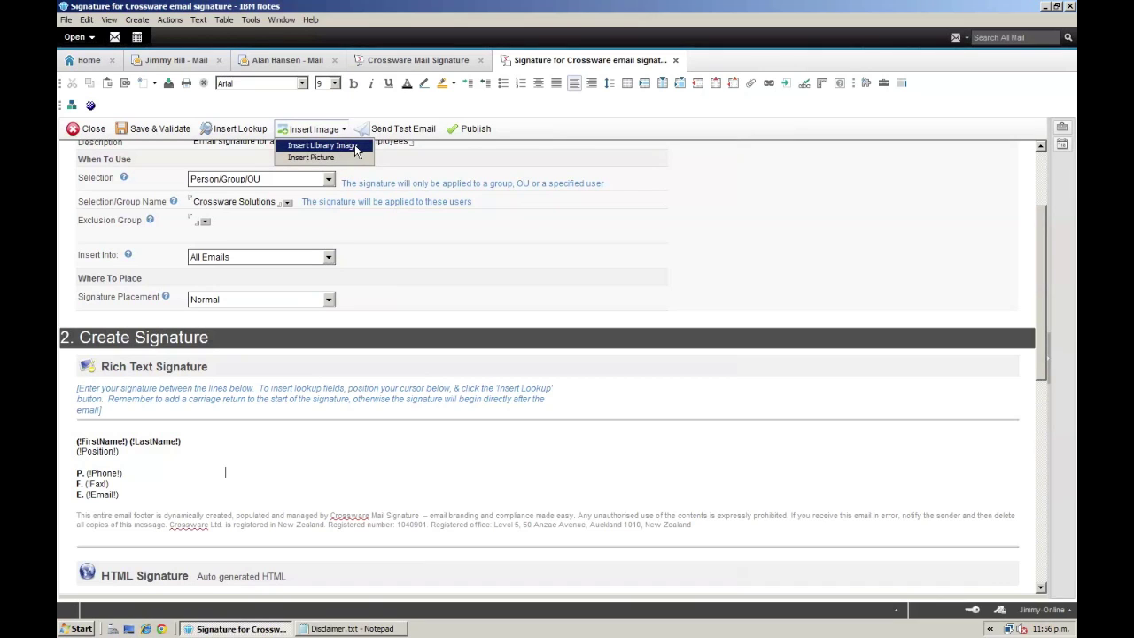
{"action": "left_click", "coordinate": [354, 147]}
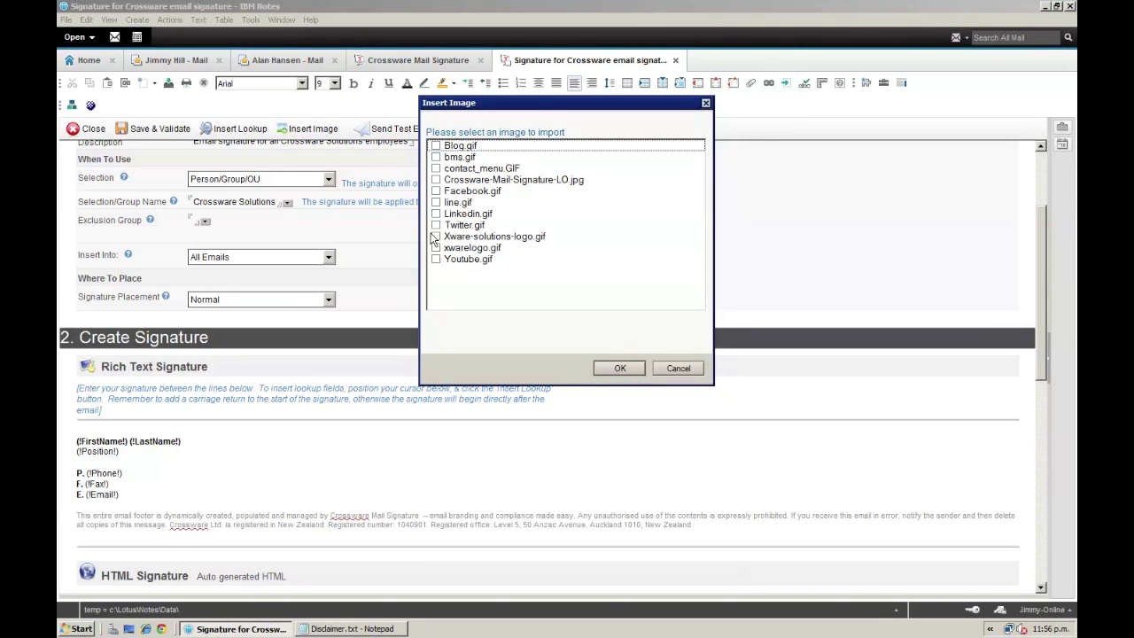
{"action": "left_click", "coordinate": [435, 236]}
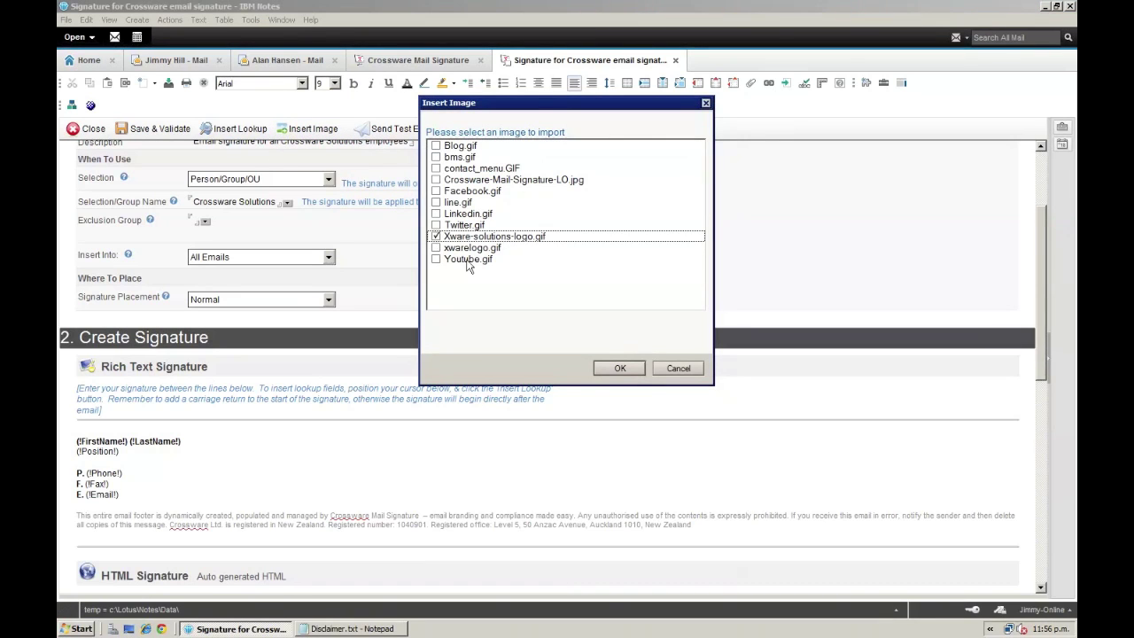
{"action": "left_click", "coordinate": [599, 367]}
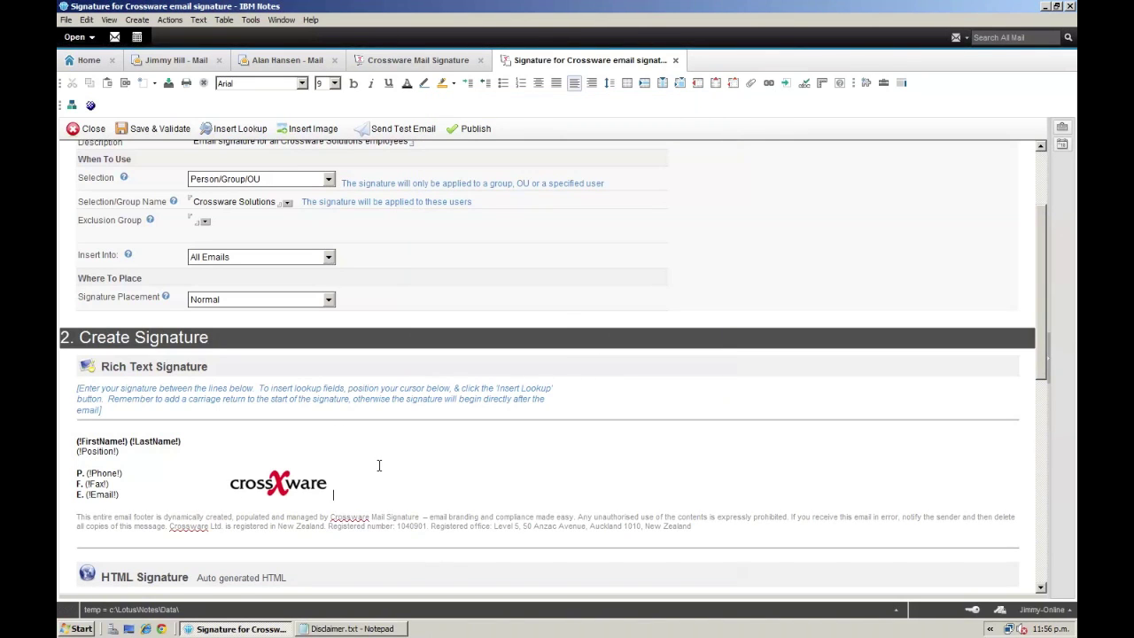
Save, validate and publish the Crossware Solutions email signature, then close it.
{"action": "left_click", "coordinate": [153, 128]}
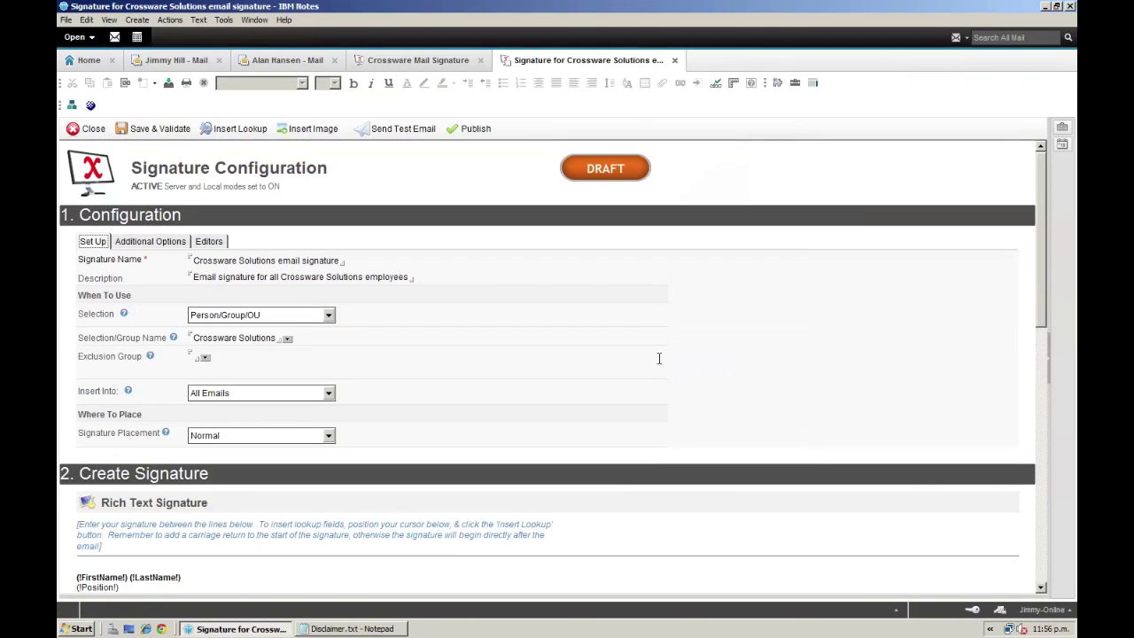
{"action": "left_click", "coordinate": [475, 129]}
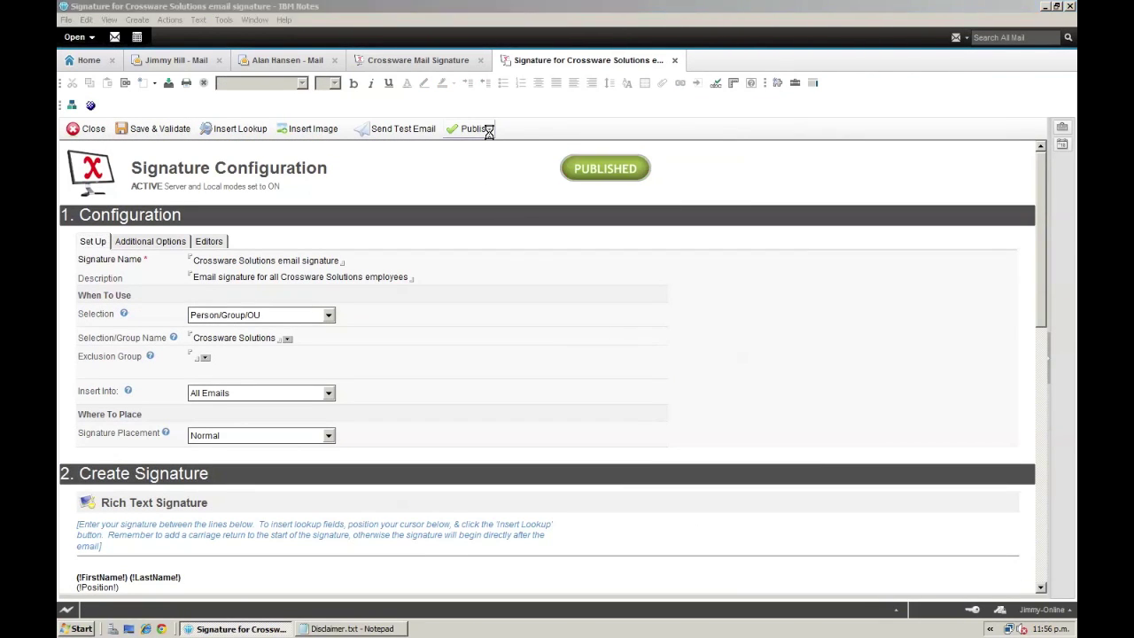
{"action": "left_click", "coordinate": [625, 361]}
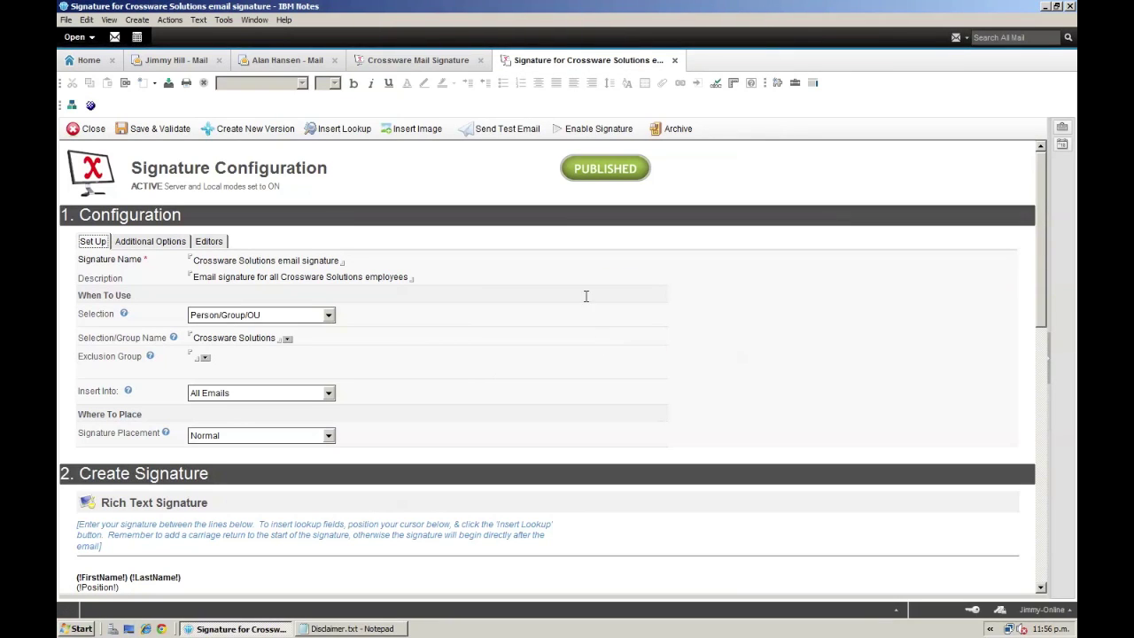
{"action": "left_click", "coordinate": [673, 63]}
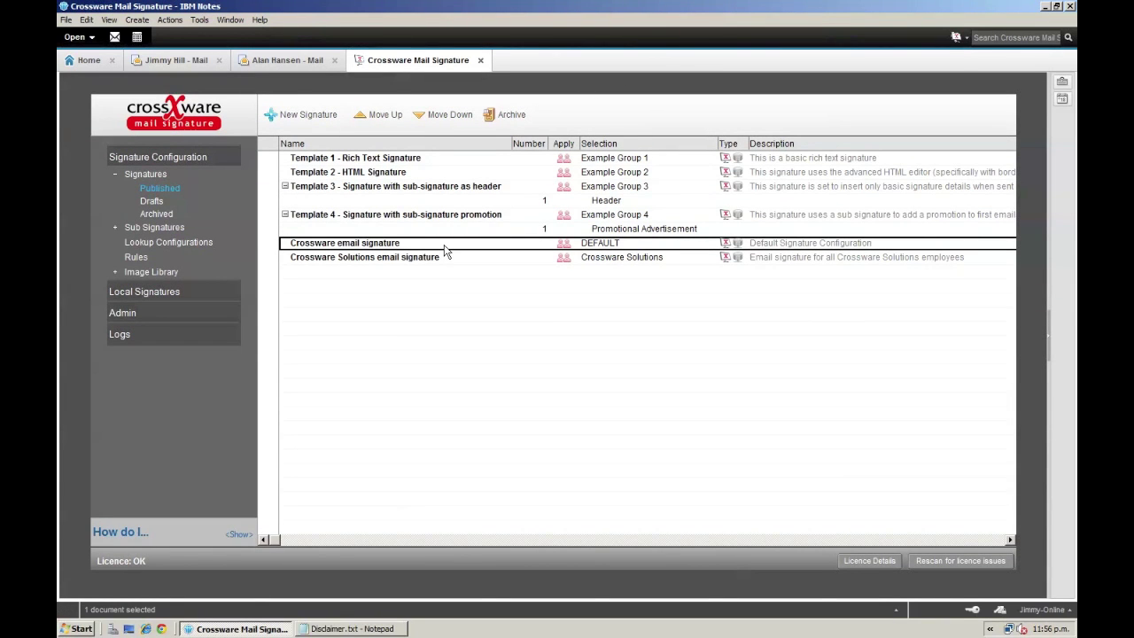
Edit the default Crossware signature's description to target Crossware Mail Signature employees.
{"action": "double_click", "coordinate": [445, 247]}
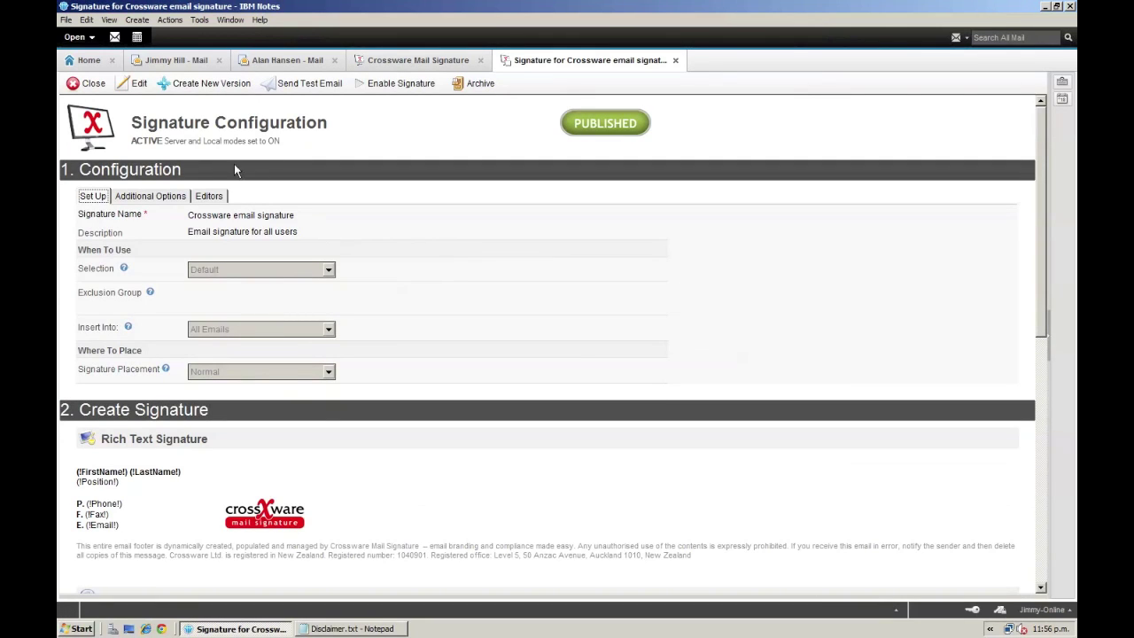
{"action": "left_click", "coordinate": [133, 83]}
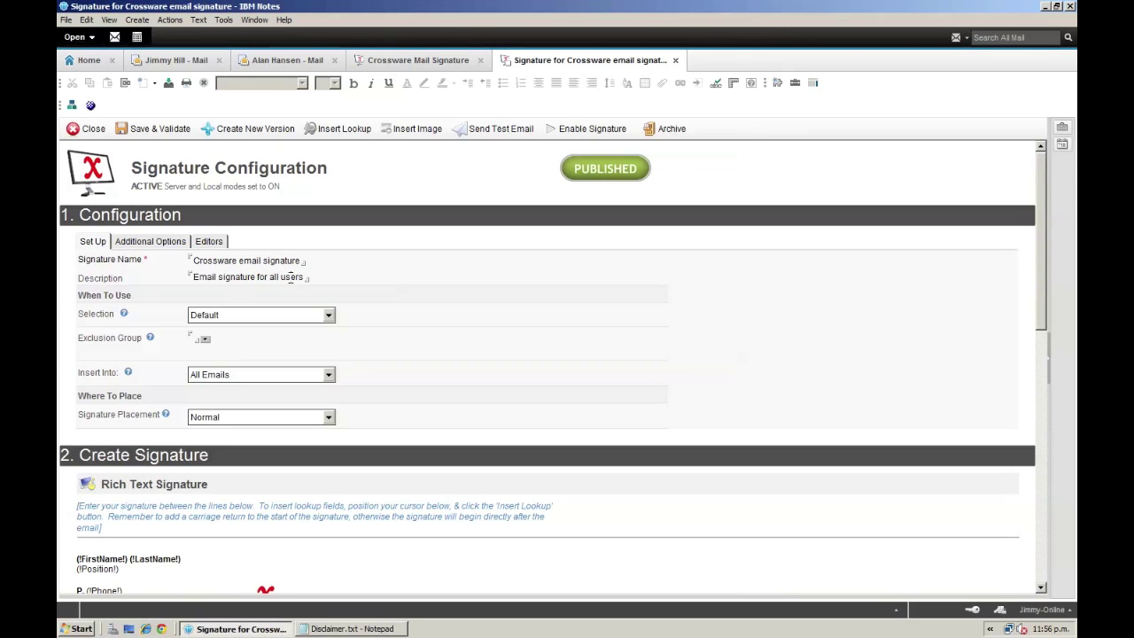
{"action": "double_click", "coordinate": [290, 279]}
{"action": "type", "text": "Crossware Mail Sig"}
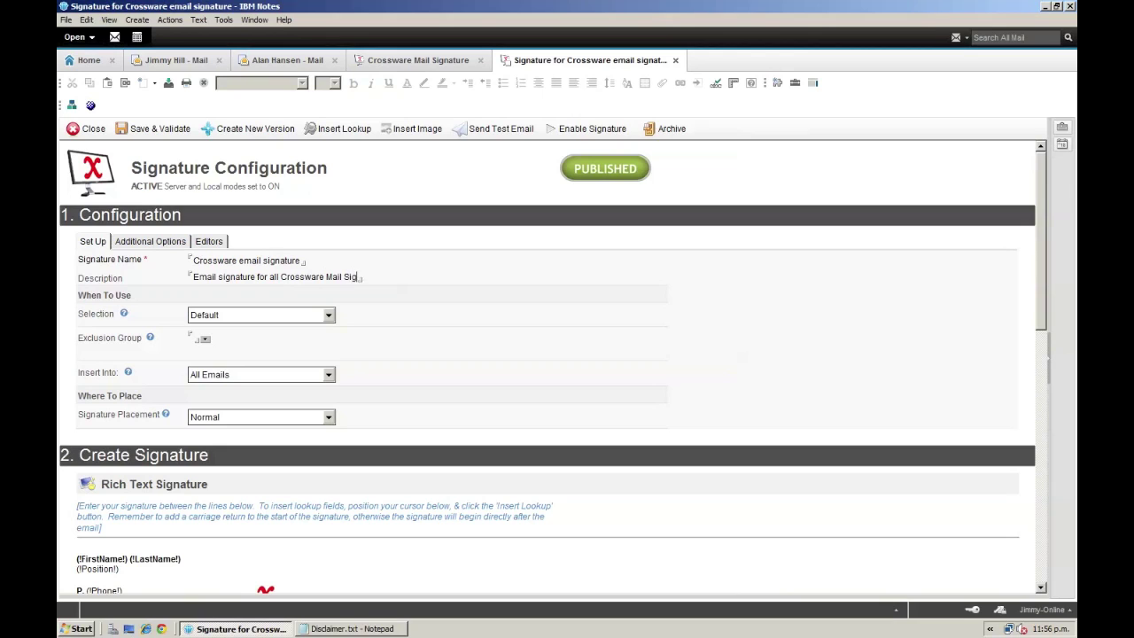
{"action": "type", "text": "nature employees"}
Restrict the signature by Person/Group/OU to the Crossware Mail Signature group.
{"action": "left_click", "coordinate": [289, 317]}
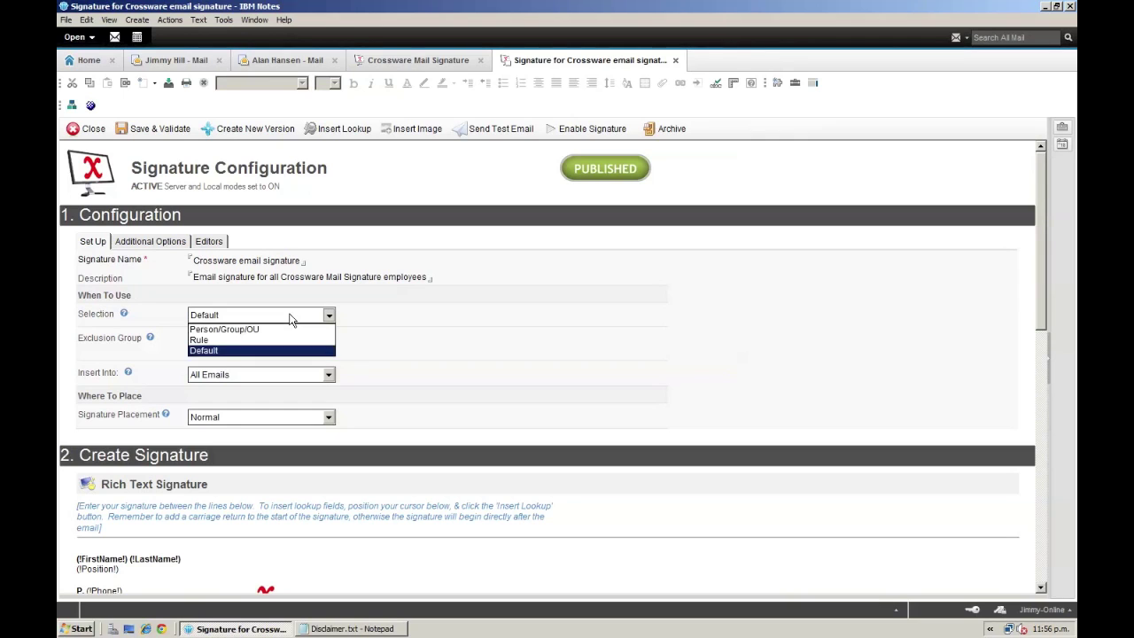
{"action": "left_click", "coordinate": [284, 327]}
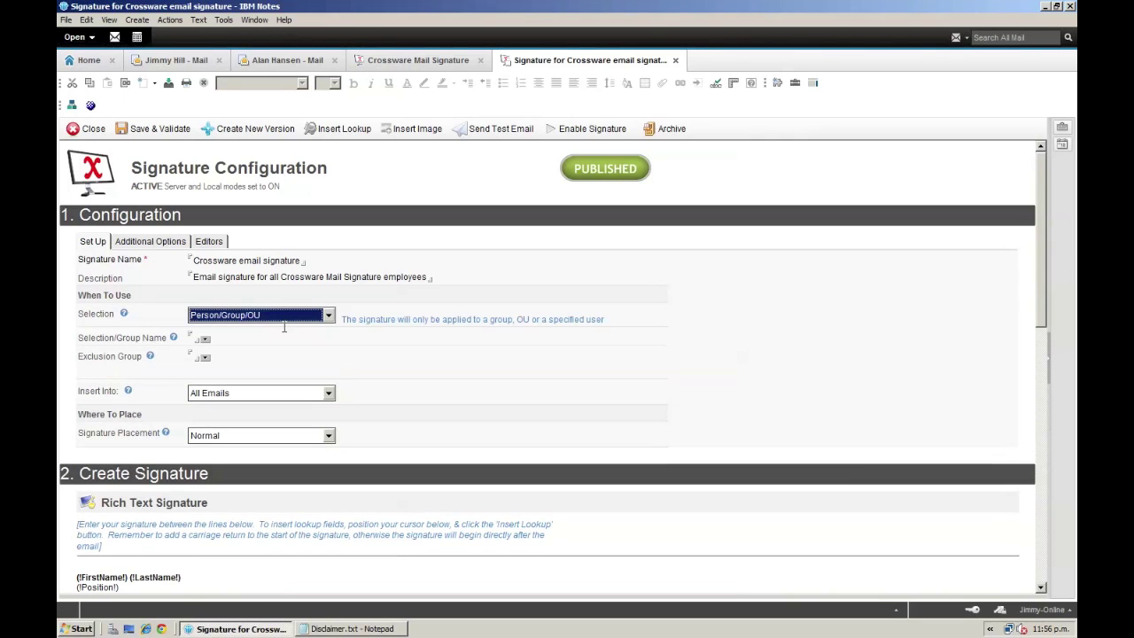
{"action": "left_click", "coordinate": [204, 340]}
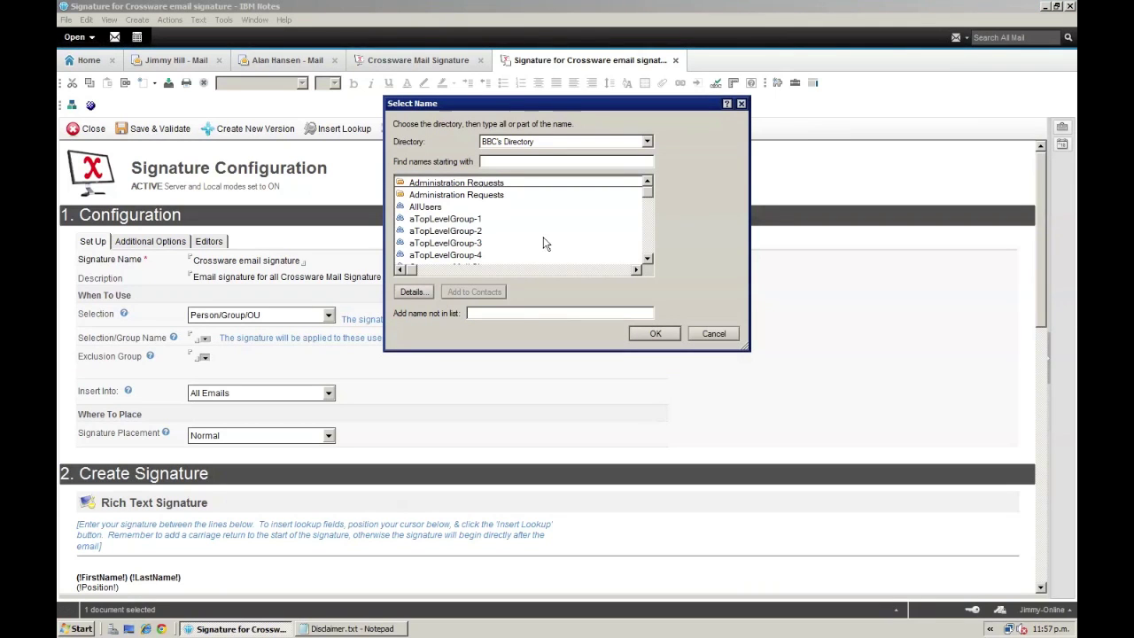
{"action": "left_click", "coordinate": [648, 230]}
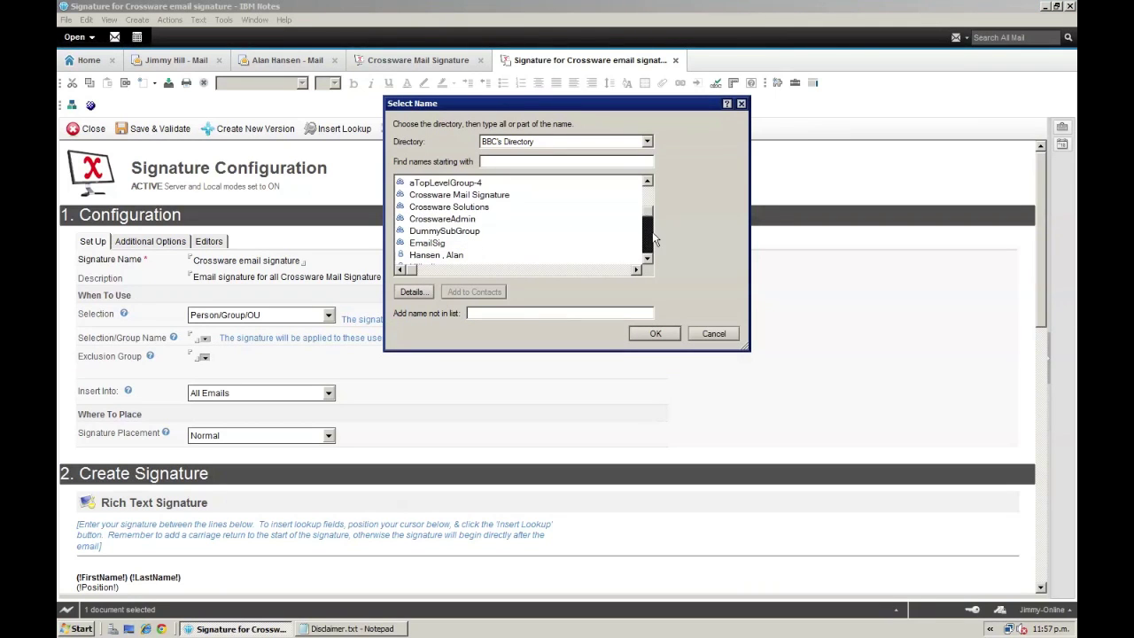
{"action": "left_click", "coordinate": [526, 196]}
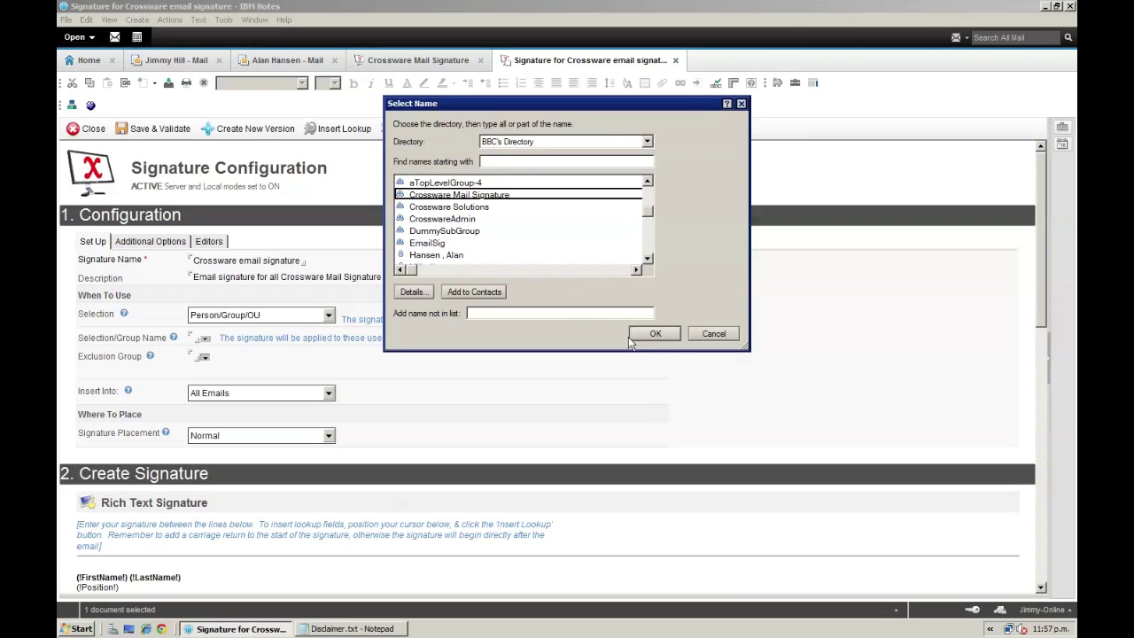
{"action": "left_click", "coordinate": [655, 334]}
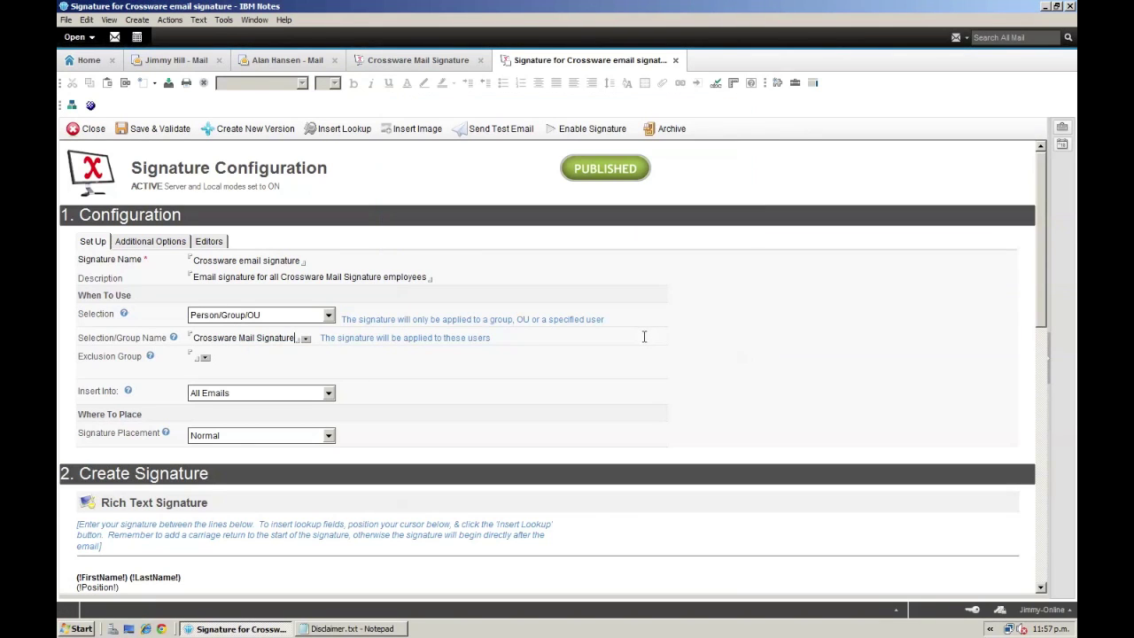
{"action": "scroll", "coordinate": [639, 337], "scroll_direction": "down", "scroll_amount": 3}
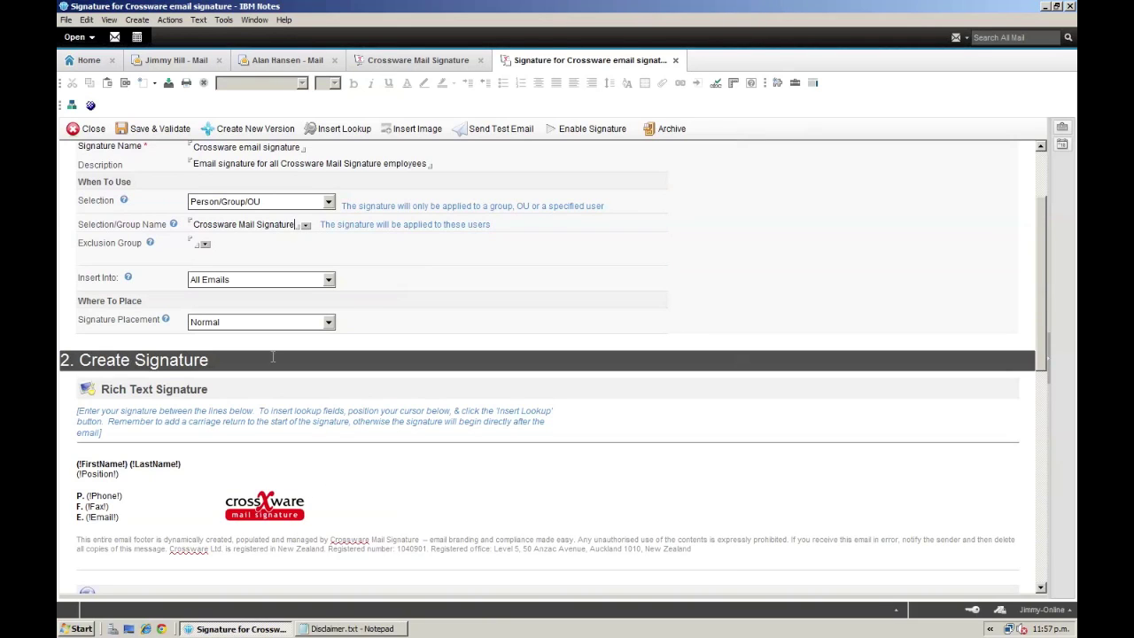
{"action": "scroll", "coordinate": [674, 363], "scroll_direction": "up", "scroll_amount": 3}
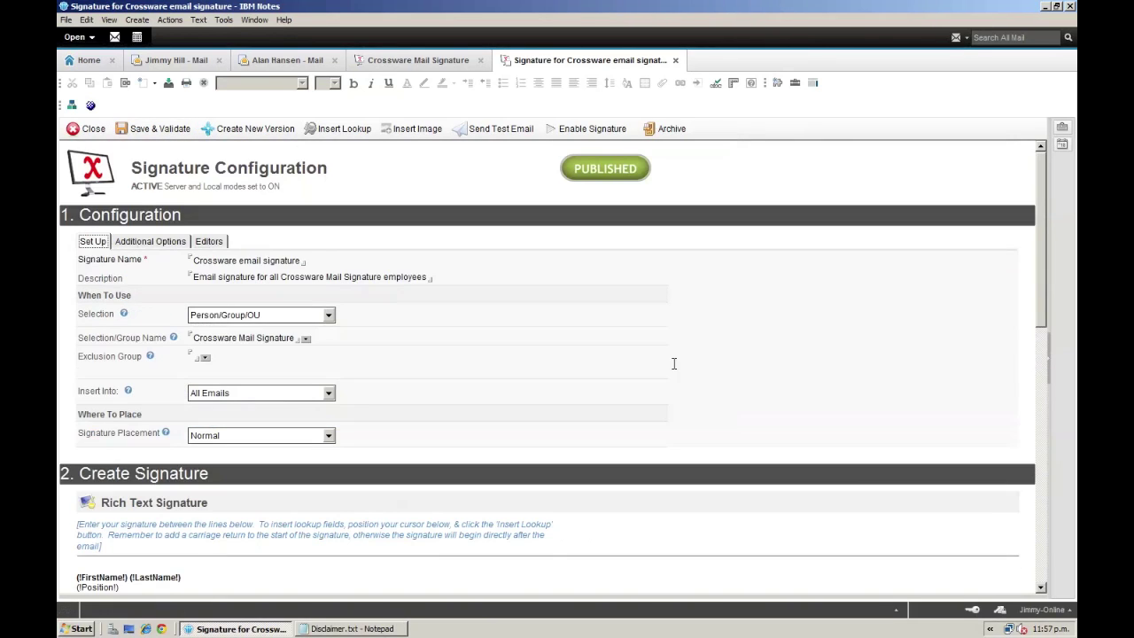
From the sender's mailbox, start a new email to the colleague with subject 'Test email'.
{"action": "left_click", "coordinate": [675, 61]}
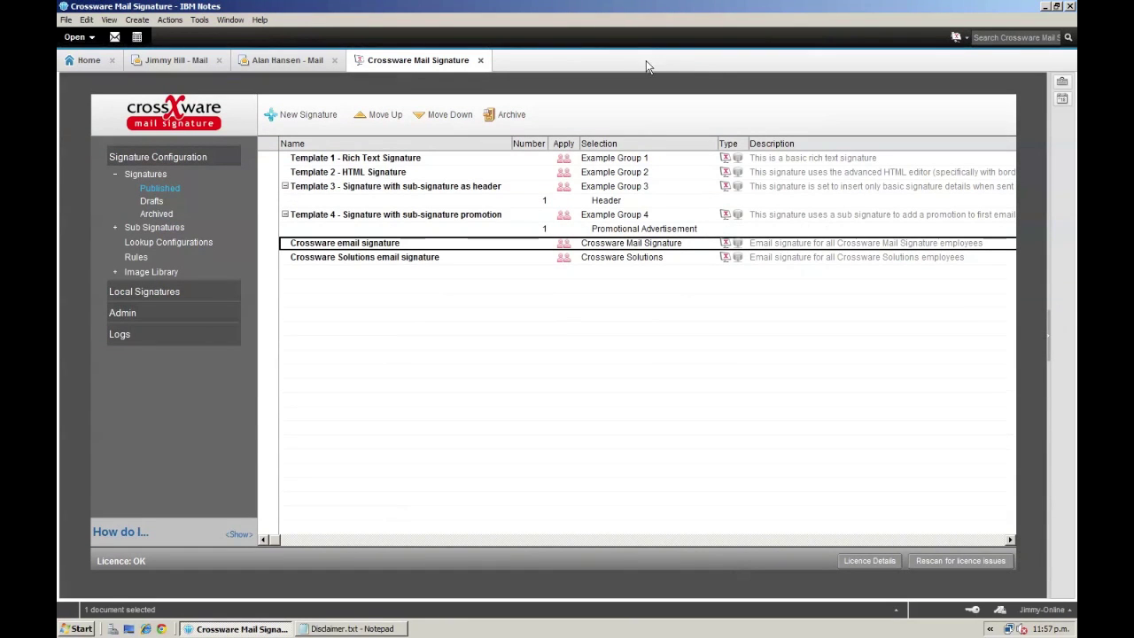
{"action": "left_click", "coordinate": [175, 60]}
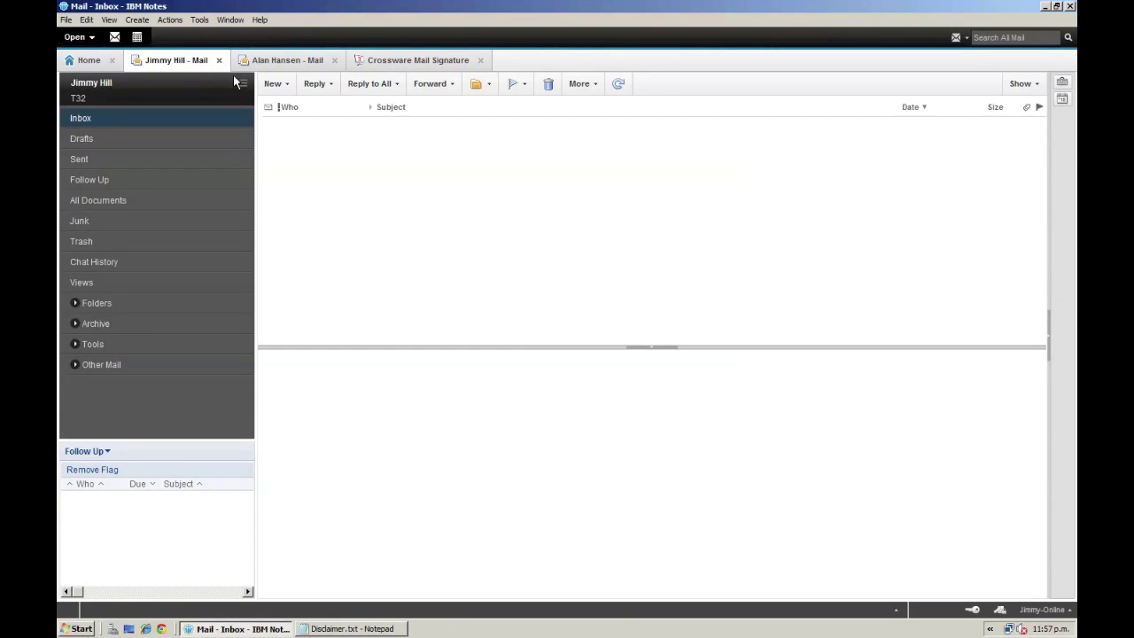
{"action": "left_click", "coordinate": [273, 84]}
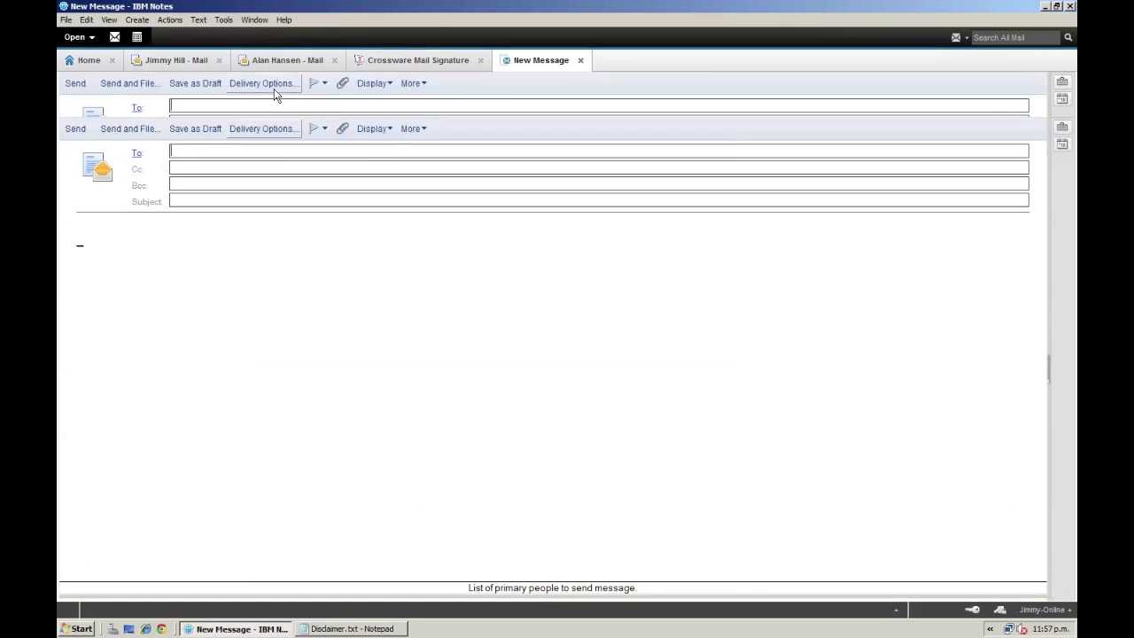
{"action": "type", "text": "a"}
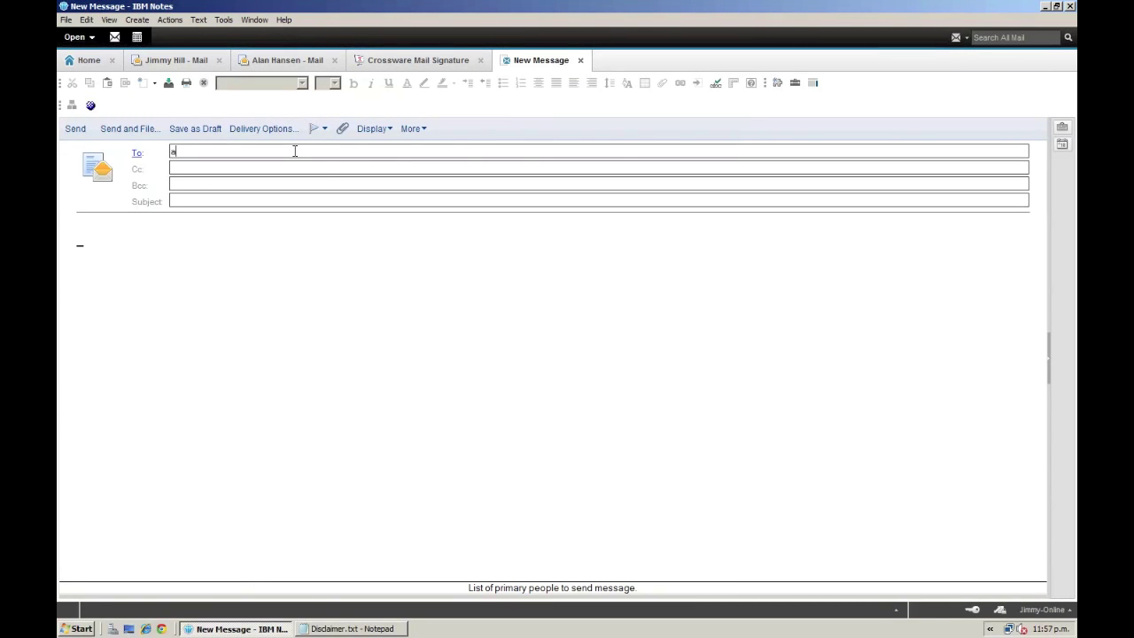
{"action": "type", "text": "lan"}
{"action": "key", "text": "Return"}
{"action": "left_click", "coordinate": [278, 203]}
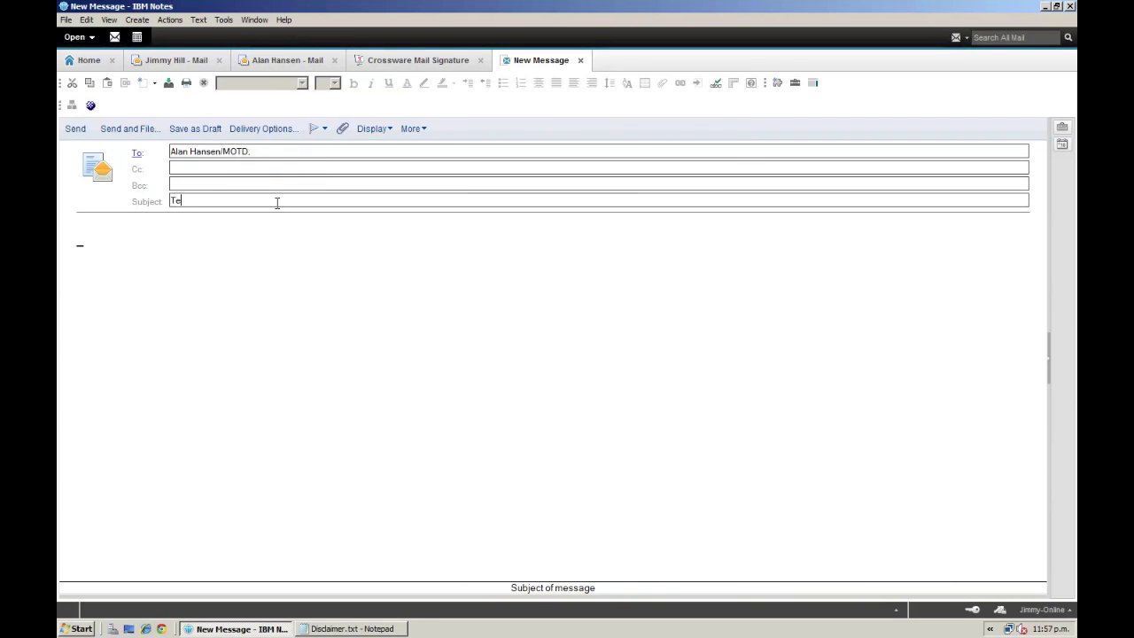
{"action": "type", "text": "Test email"}
Write a greeting plus 'Do you like my signature? Regards' and send it.
{"action": "left_click", "coordinate": [274, 247]}
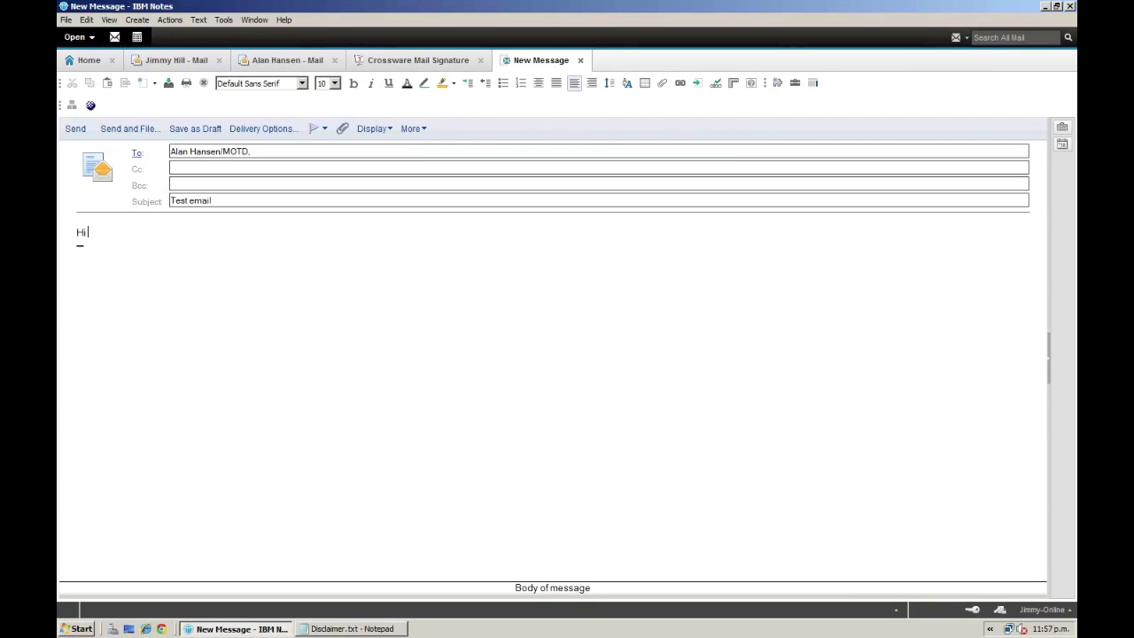
{"action": "type", "text": "Hi Alan,"}
{"action": "key", "text": "Return"}
{"action": "key", "text": "Return"}
{"action": "type", "text": "Do you like my signatu"}
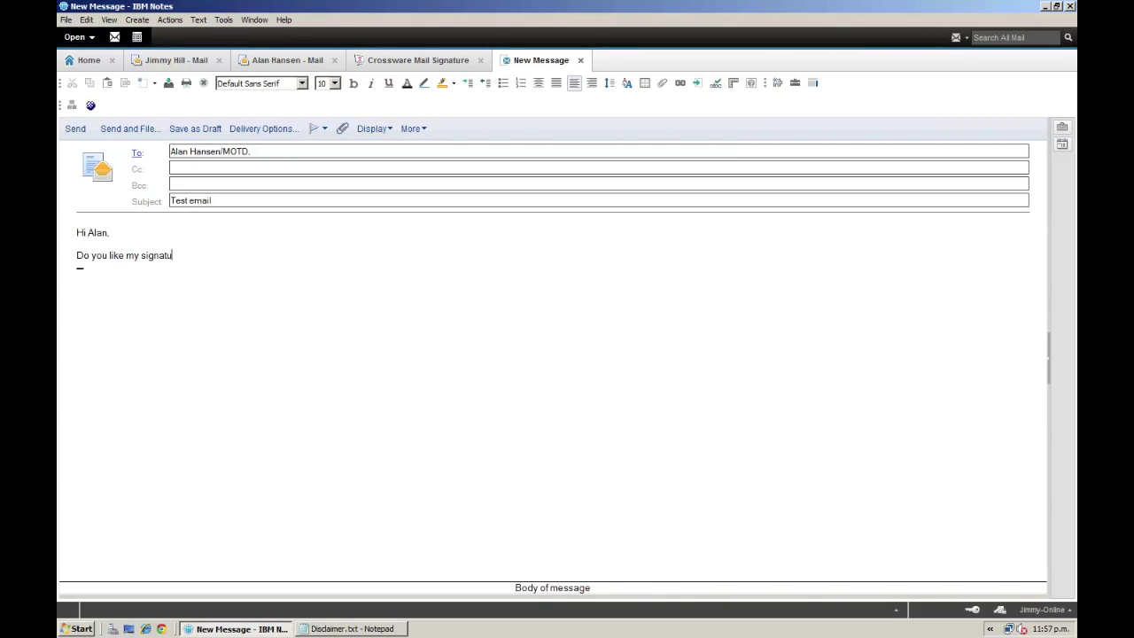
{"action": "type", "text": "re?  Regards,"}
{"action": "key", "text": "Return"}
{"action": "left_click", "coordinate": [78, 129]}
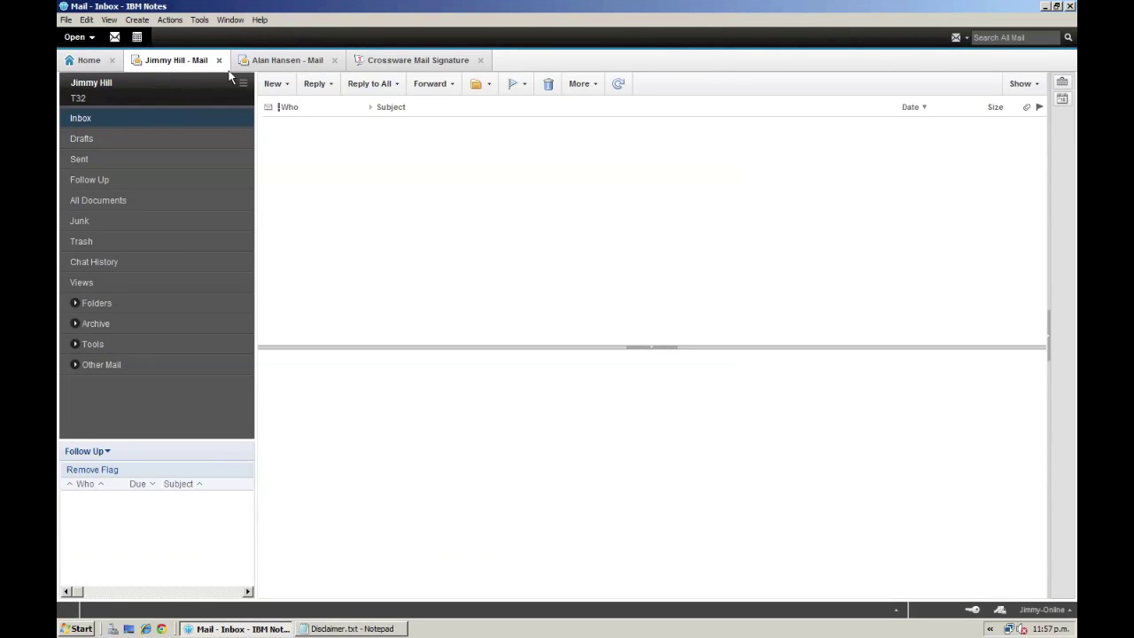
Refresh the recipient's mailbox and open the received Test email.
{"action": "left_click", "coordinate": [305, 61]}
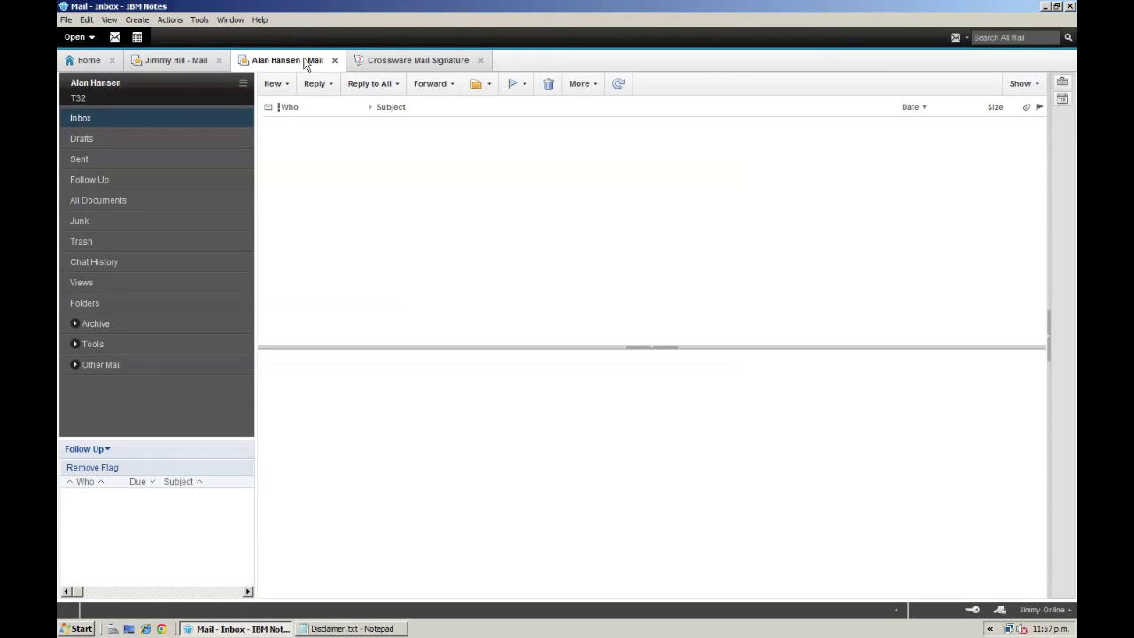
{"action": "left_click", "coordinate": [615, 83]}
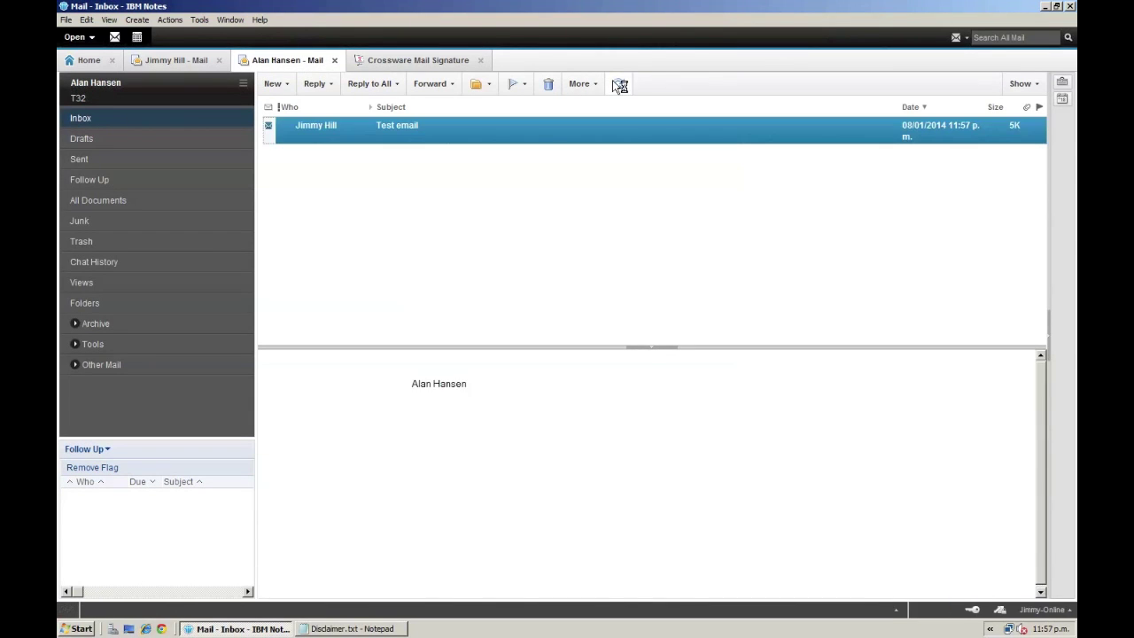
{"action": "double_click", "coordinate": [445, 133]}
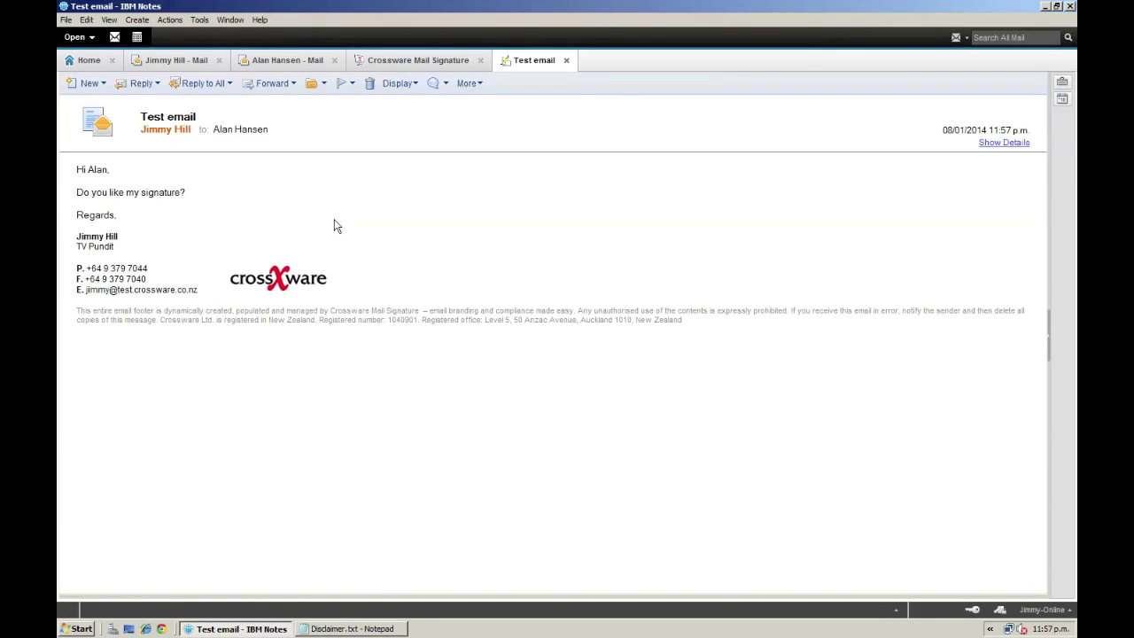
Reply with history saying 'It looks great! How is mine?', sign off with regards, and send.
{"action": "left_click", "coordinate": [153, 83]}
{"action": "left_click", "coordinate": [141, 93]}
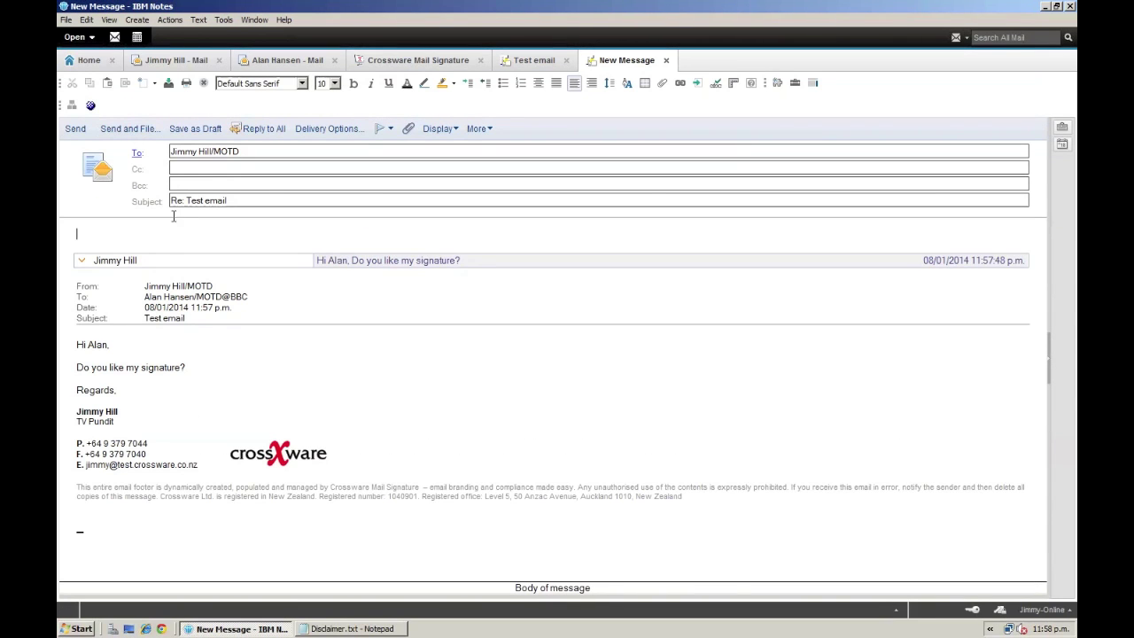
{"action": "type", "text": "Hi"}
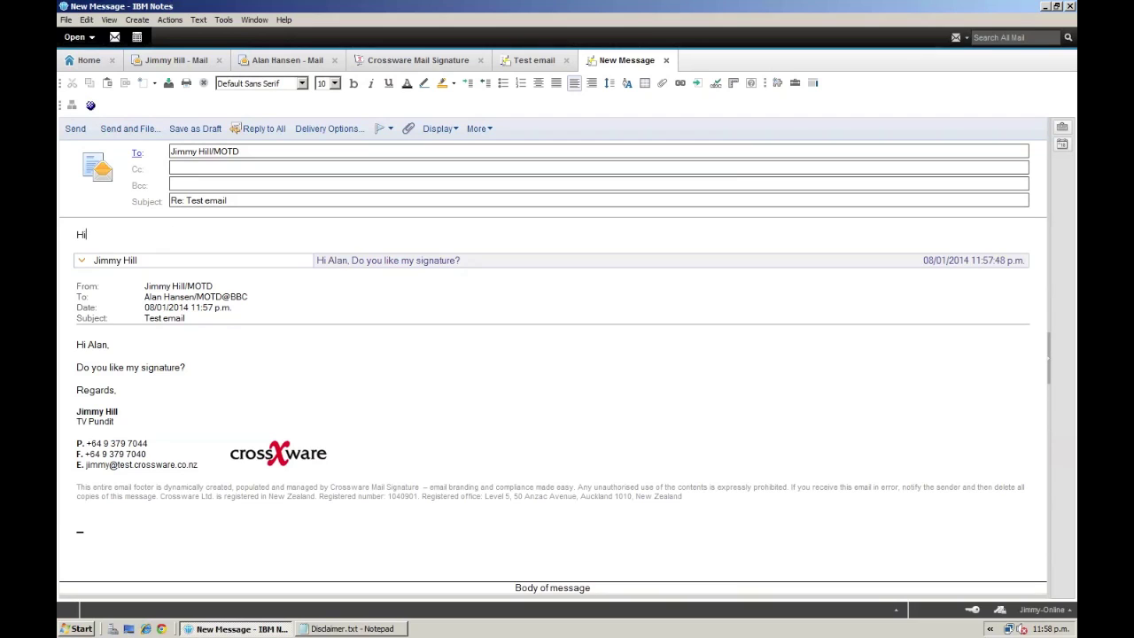
{"action": "type", "text": " Jimmy,"}
{"action": "key", "text": "Return"}
{"action": "type", "text": "It look"}
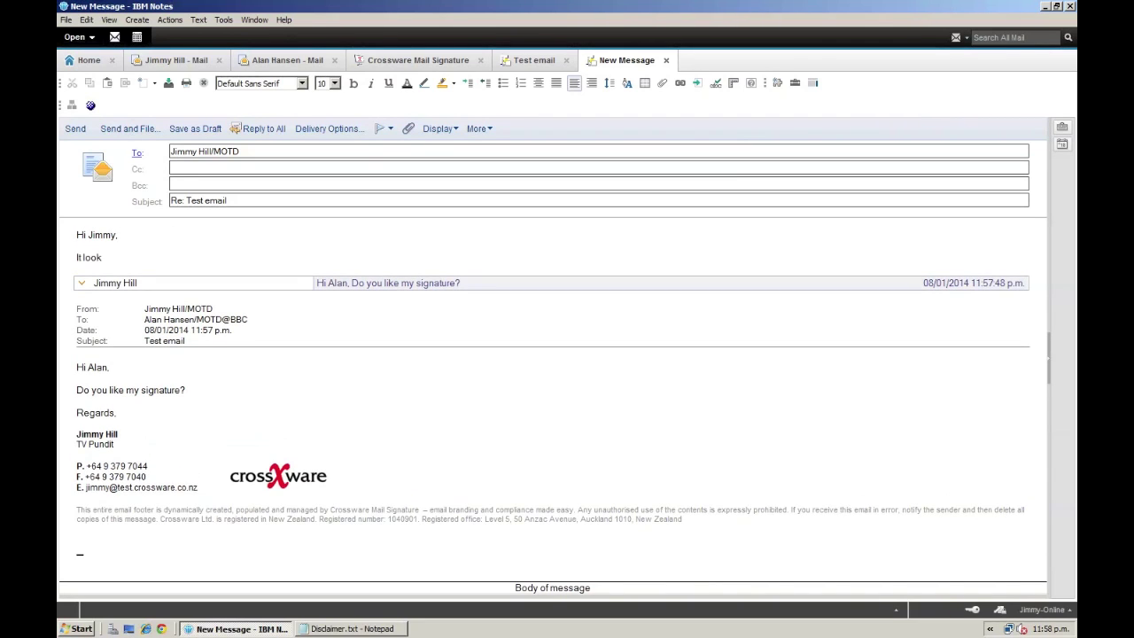
{"action": "type", "text": "s great! How is mine?"}
{"action": "key", "text": "Return"}
{"action": "key", "text": "Return"}
{"action": "type", "text": "Best"}
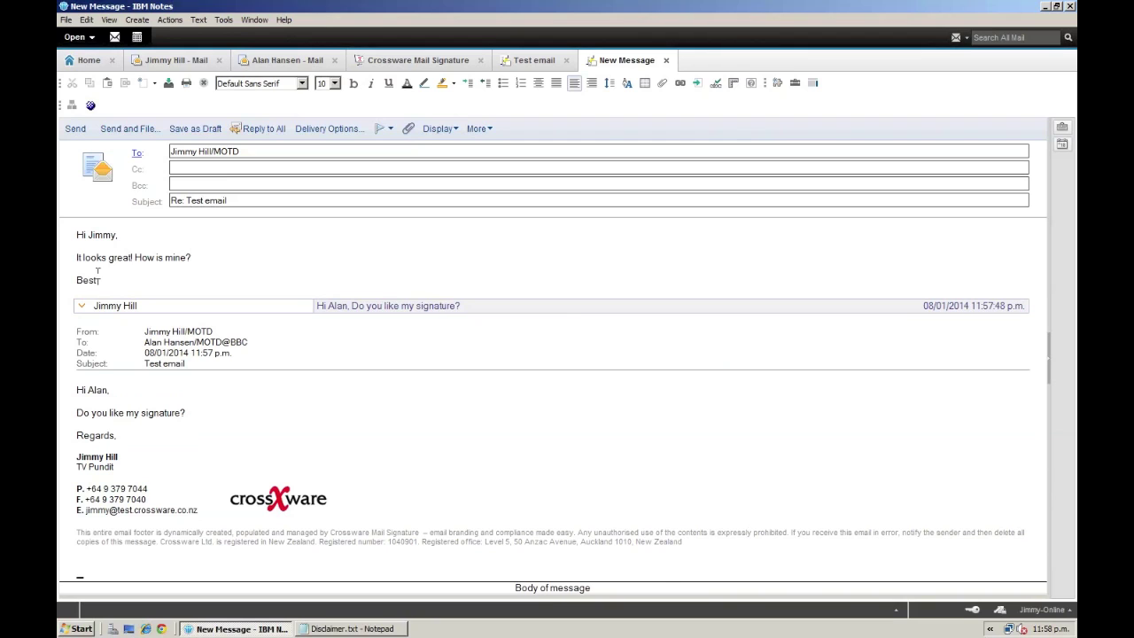
{"action": "type", "text": "regards,"}
{"action": "left_click", "coordinate": [76, 129]}
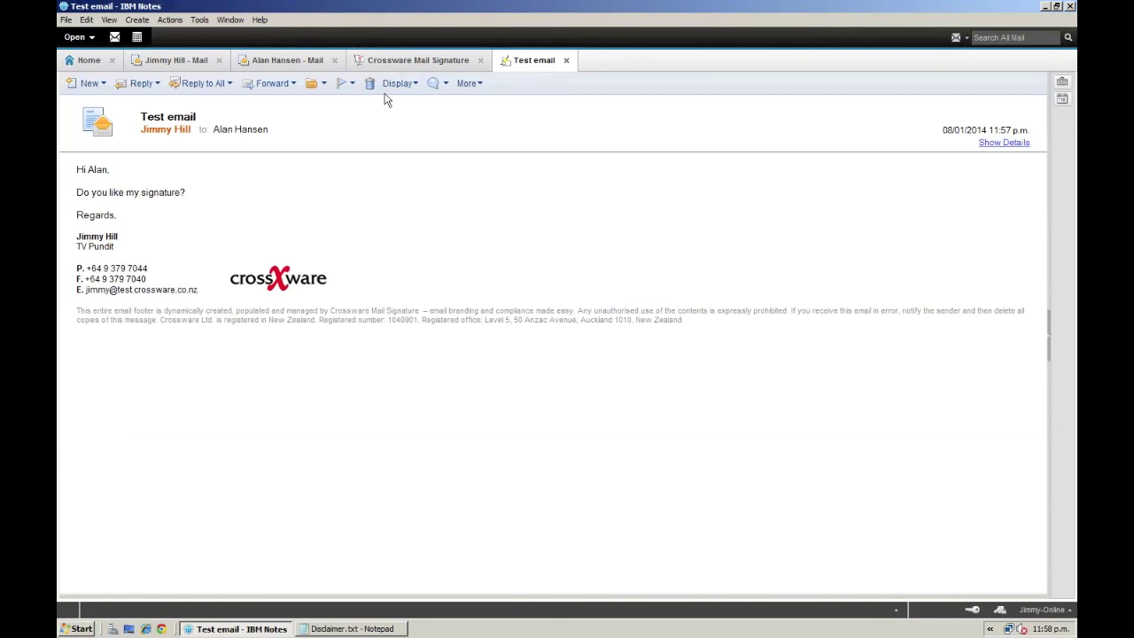
Close the Test email and open the Re: Test email reply in the sender's mailbox.
{"action": "left_click", "coordinate": [566, 59]}
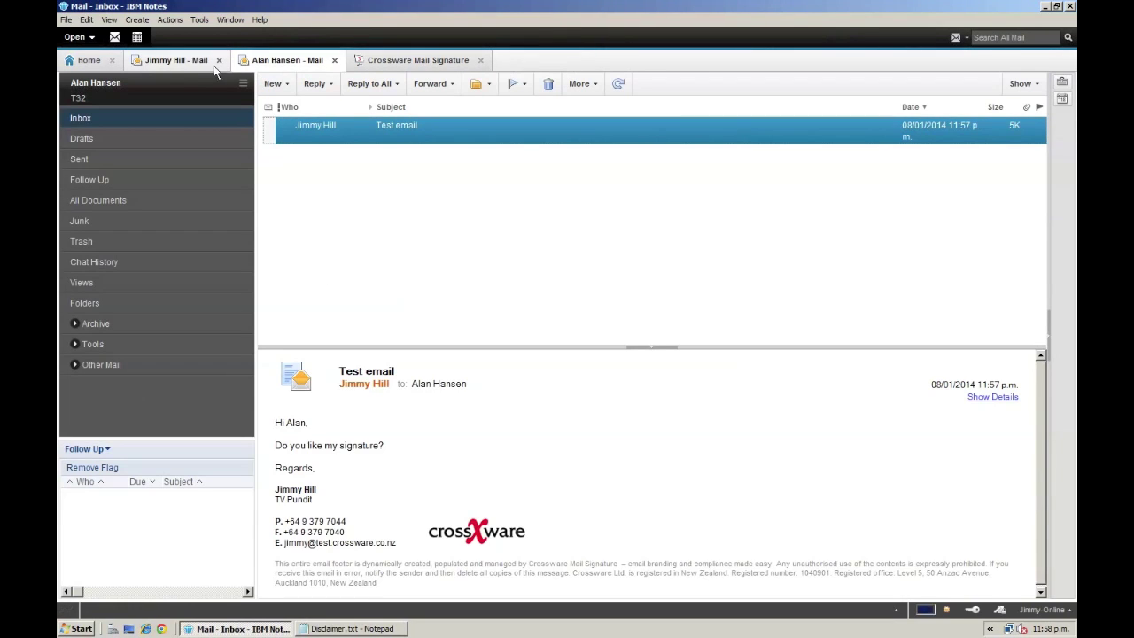
{"action": "left_click", "coordinate": [177, 60]}
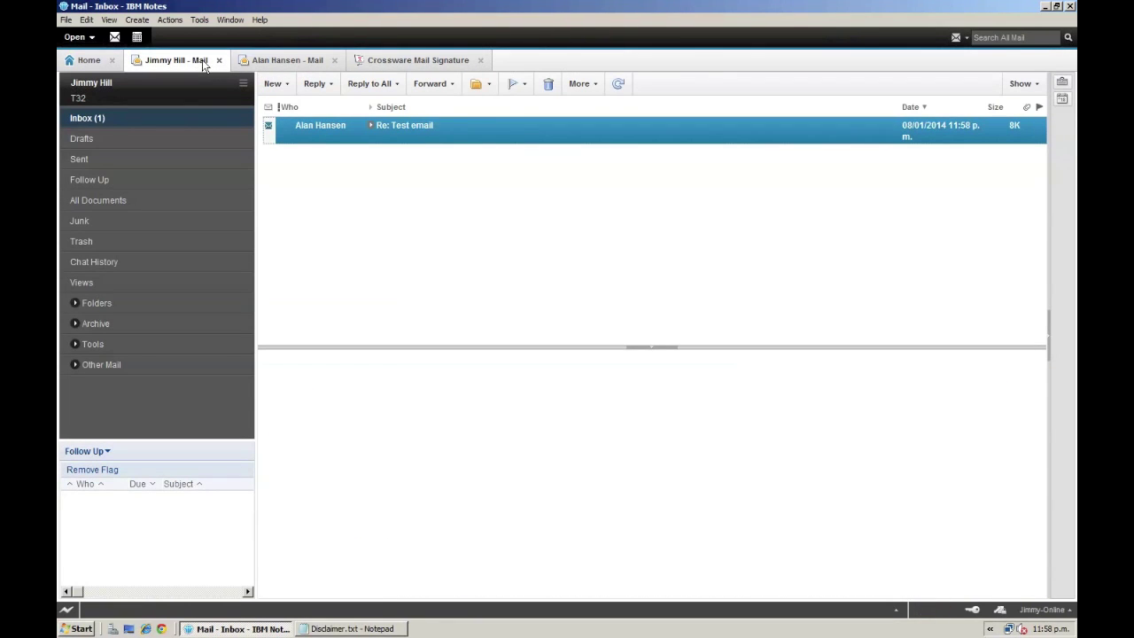
{"action": "double_click", "coordinate": [445, 125]}
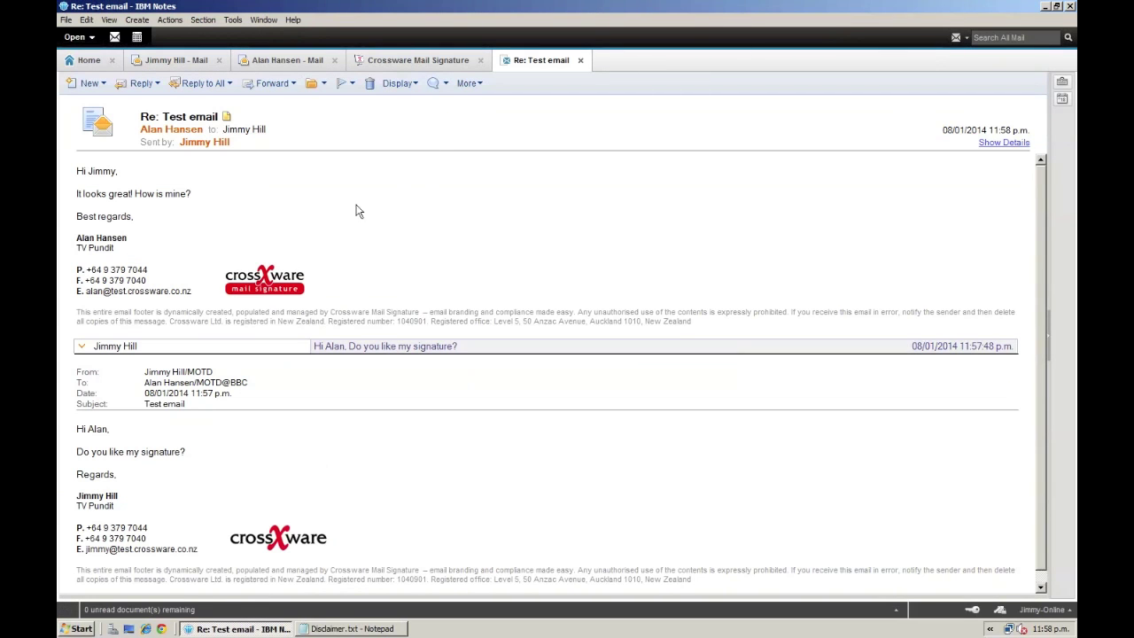